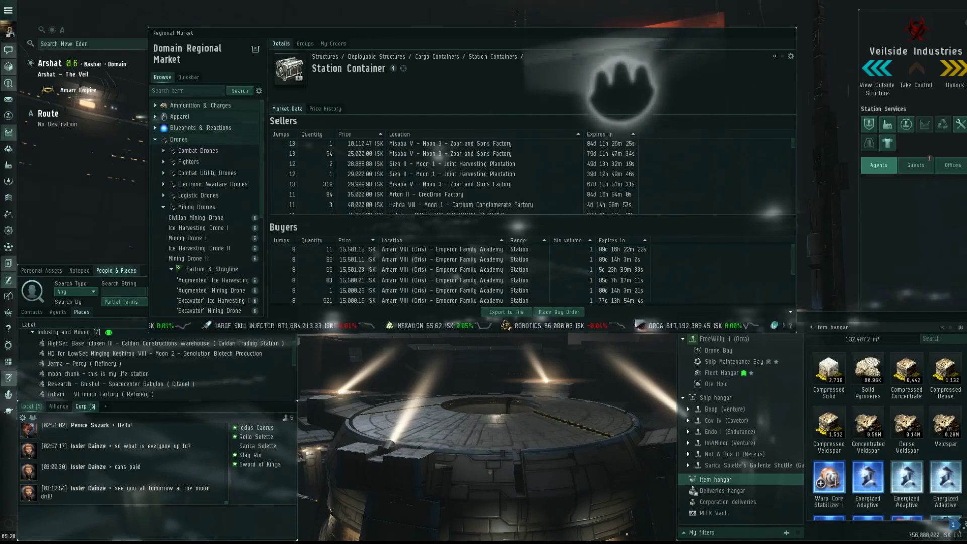
Switch to EVE Isk per Hour and clear the raw material, manufactured item and Amarr trade hub selections for updating prices
key(alt+Tab)
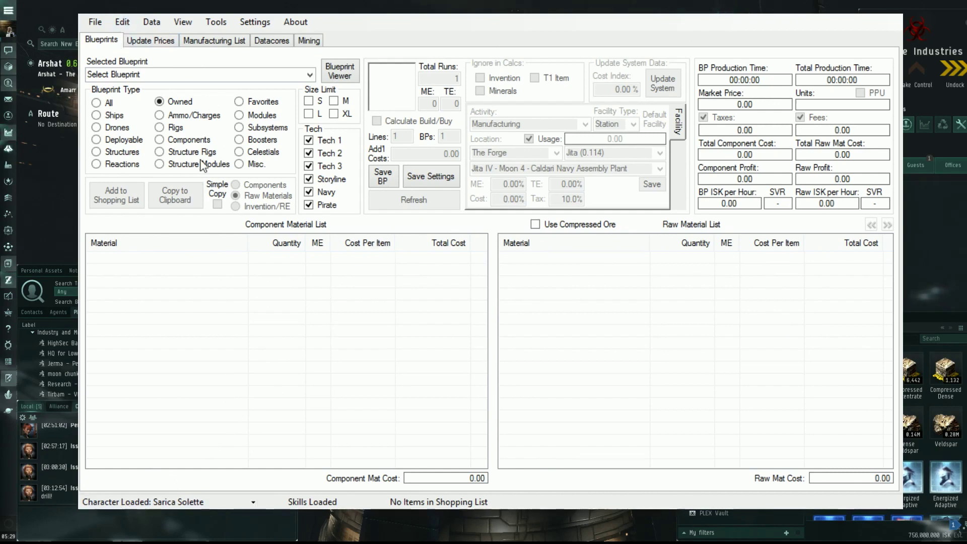
click(145, 41)
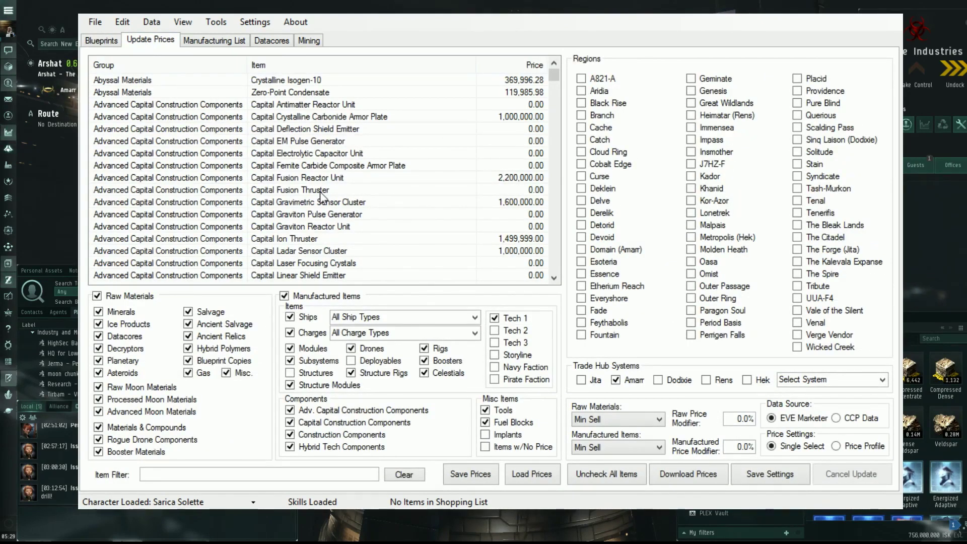
click(97, 295)
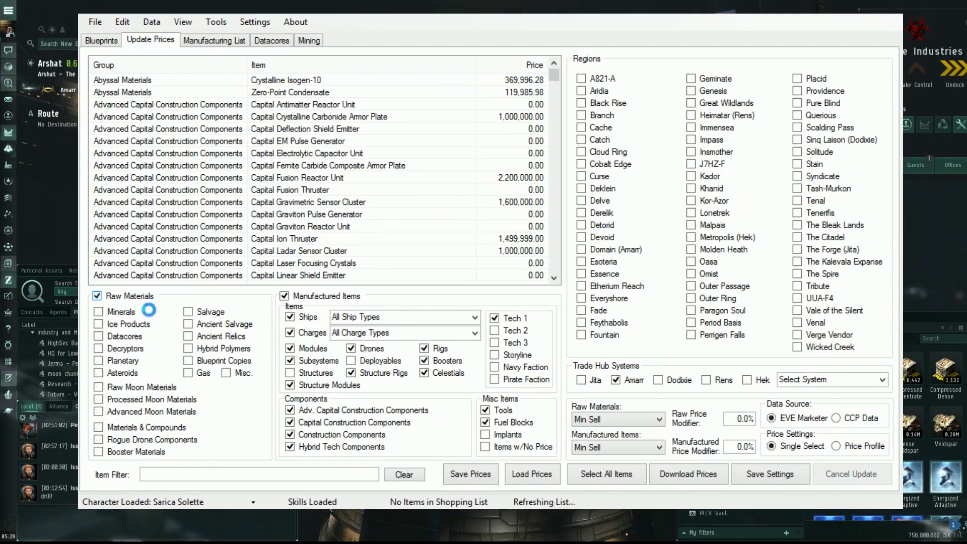
click(288, 301)
click(623, 380)
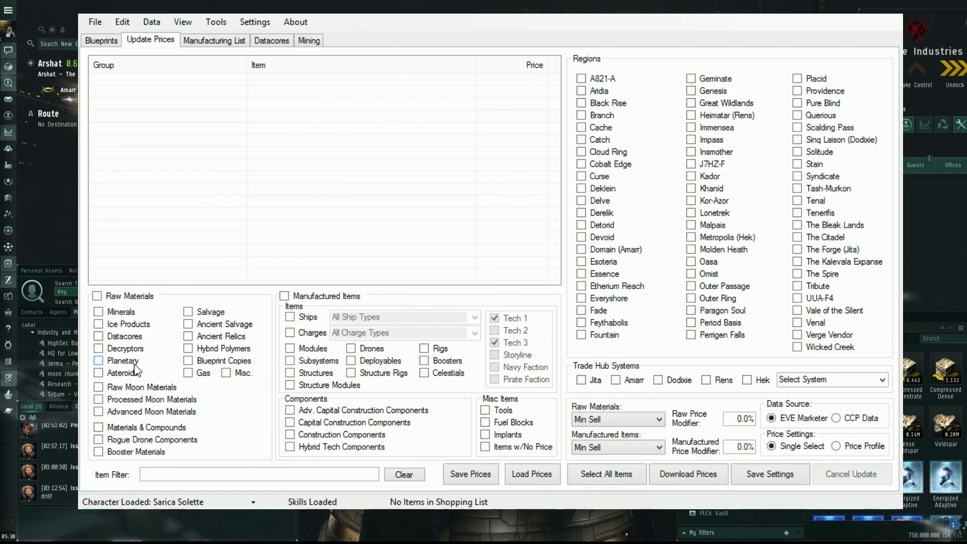
click(119, 316)
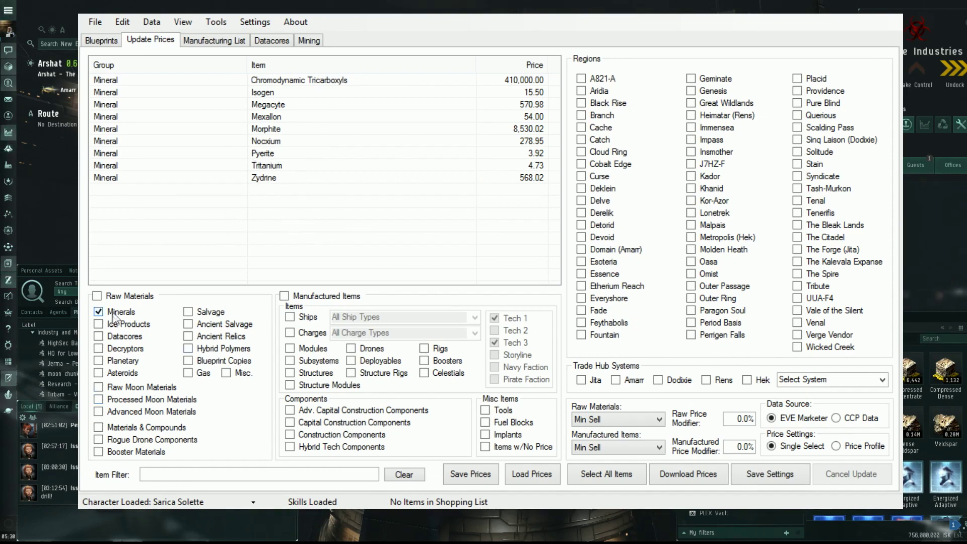
click(120, 325)
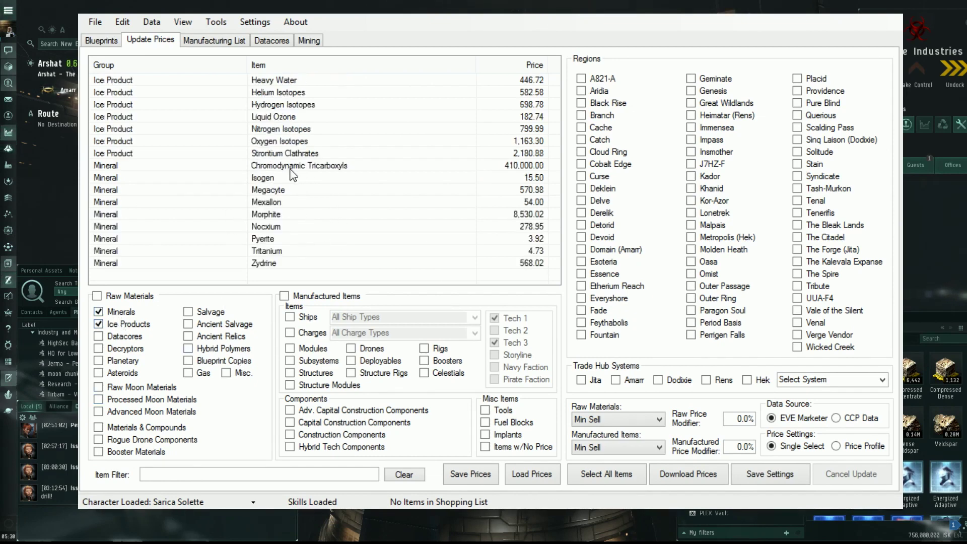
click(100, 322)
click(99, 312)
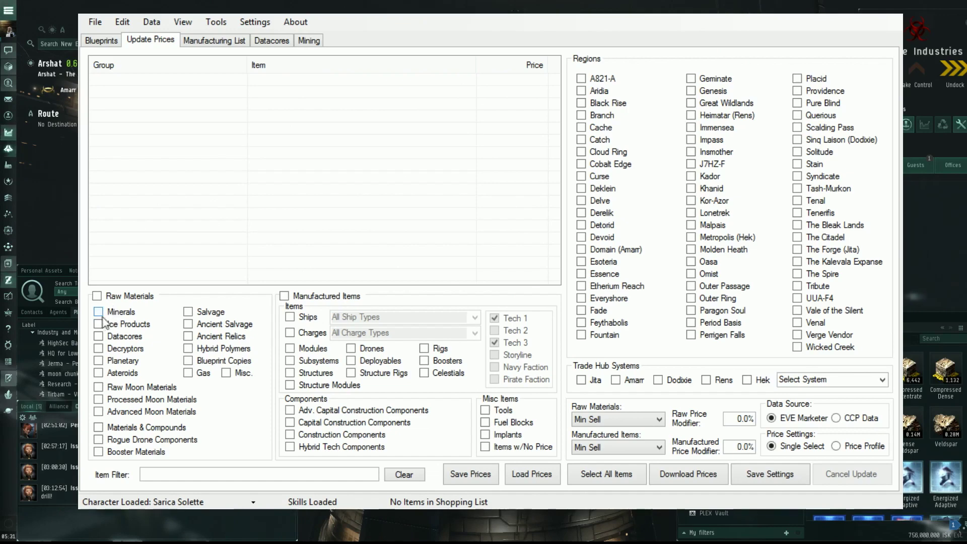
Include Minerals and Manufactured Items in the price list, excluding Subsystems, Structures, Structure Modules, Deployables, Structure Rigs, Celestials and Boosters
click(99, 312)
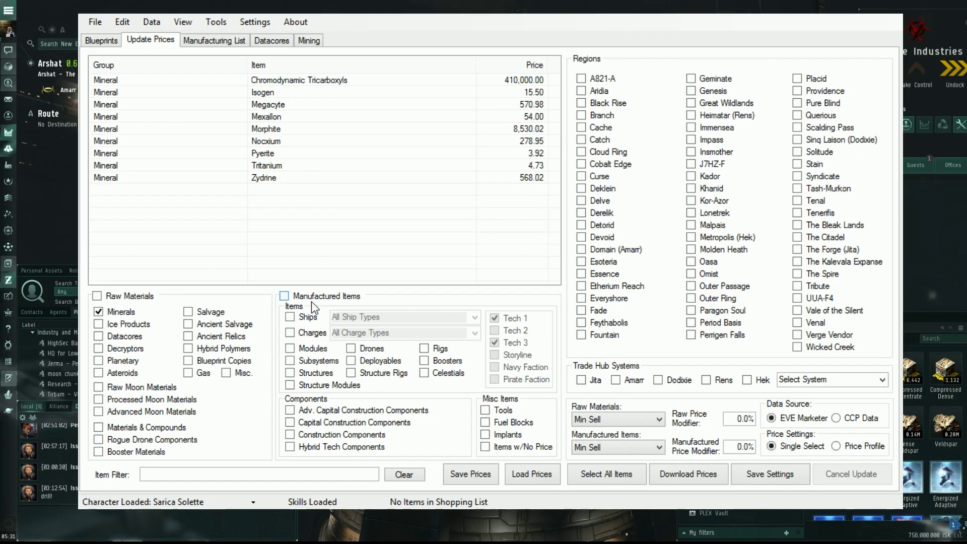
click(330, 299)
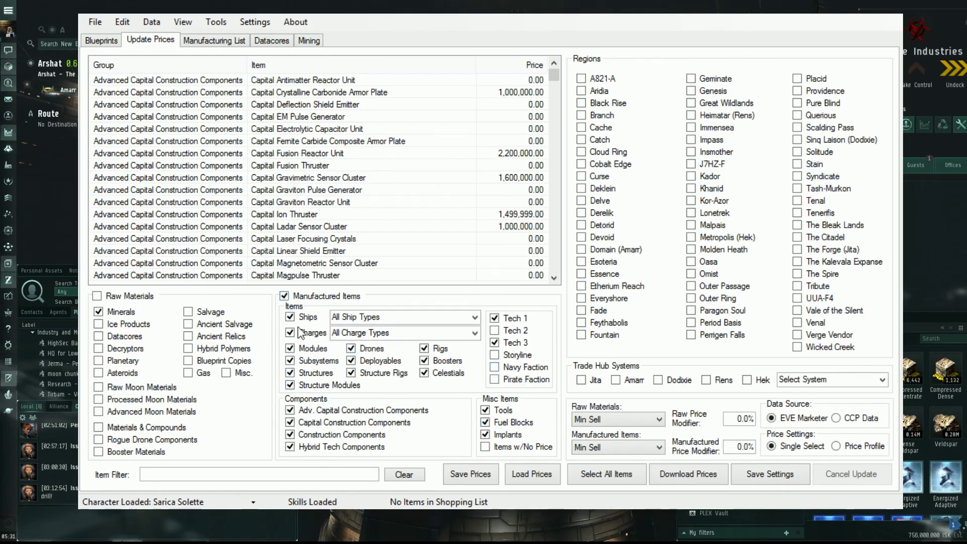
click(290, 360)
click(290, 373)
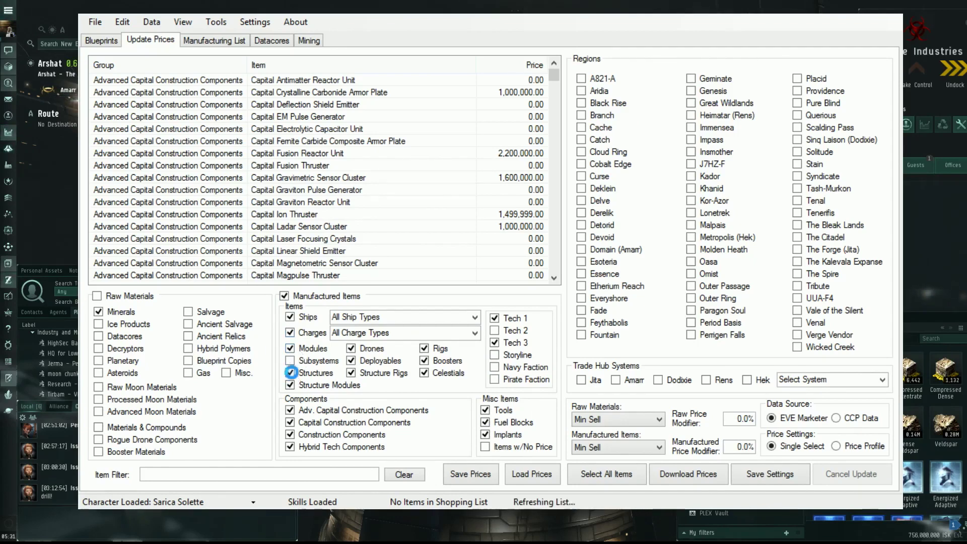
click(290, 385)
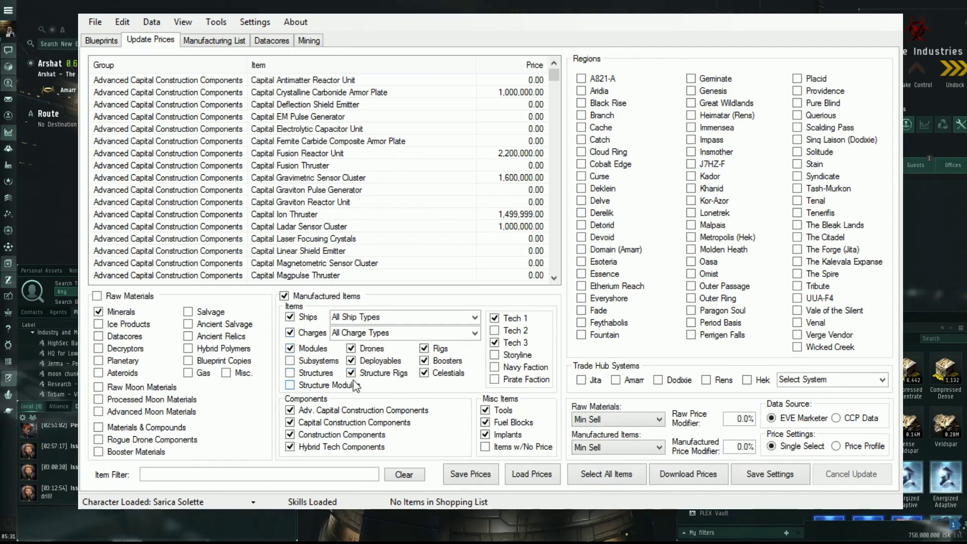
click(347, 360)
click(351, 372)
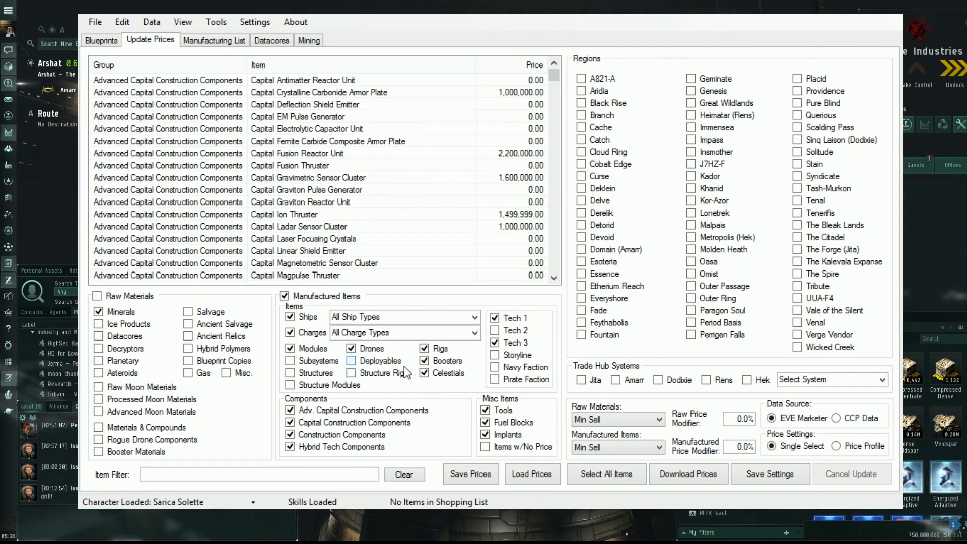
click(424, 373)
click(424, 360)
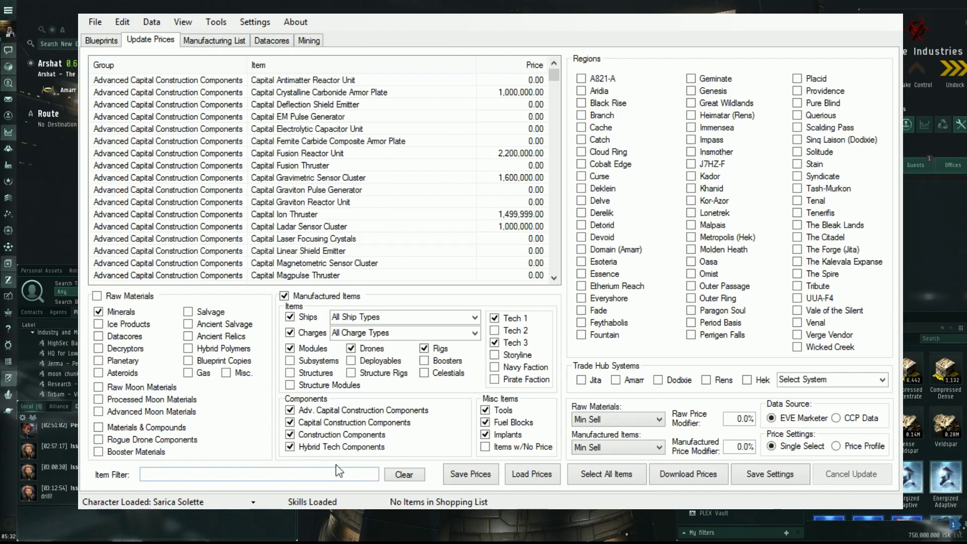
Exclude Adv. Capital, Capital and regular Construction Components, Hybrid Tech Components and Implants from the price list
click(290, 410)
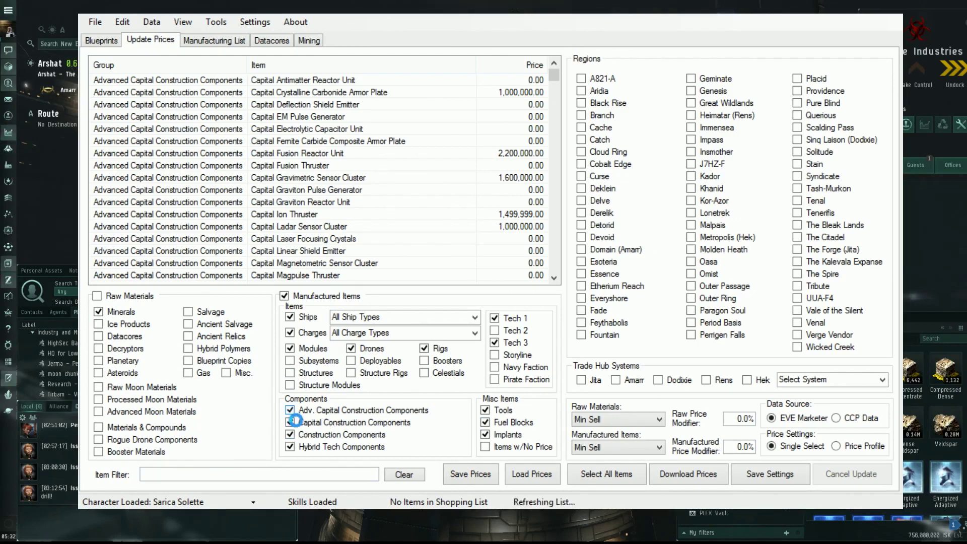
click(290, 422)
click(290, 434)
click(290, 447)
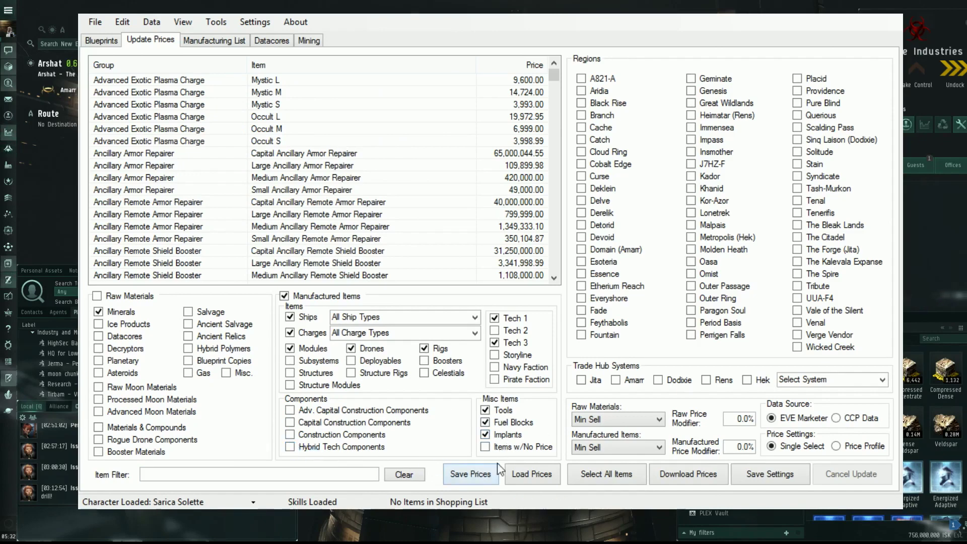
click(485, 434)
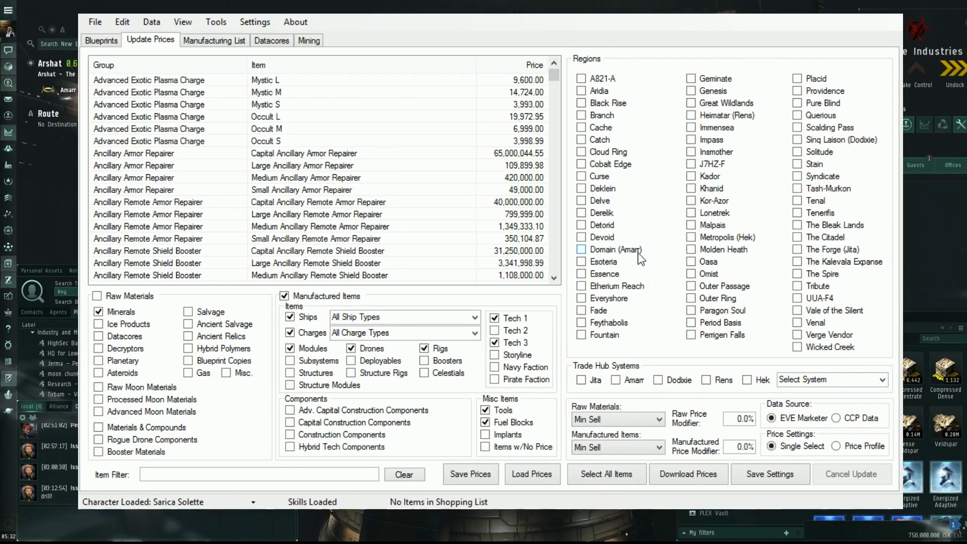
Choose Amarr as the trade hub for prices, try a 10.0% raw price modifier and restore it to 0.0%
click(581, 250)
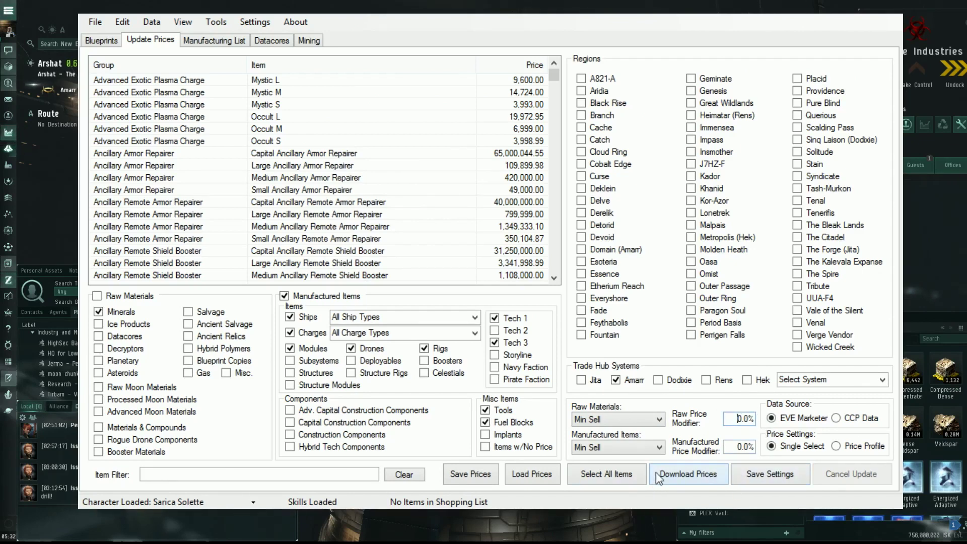
click(678, 479)
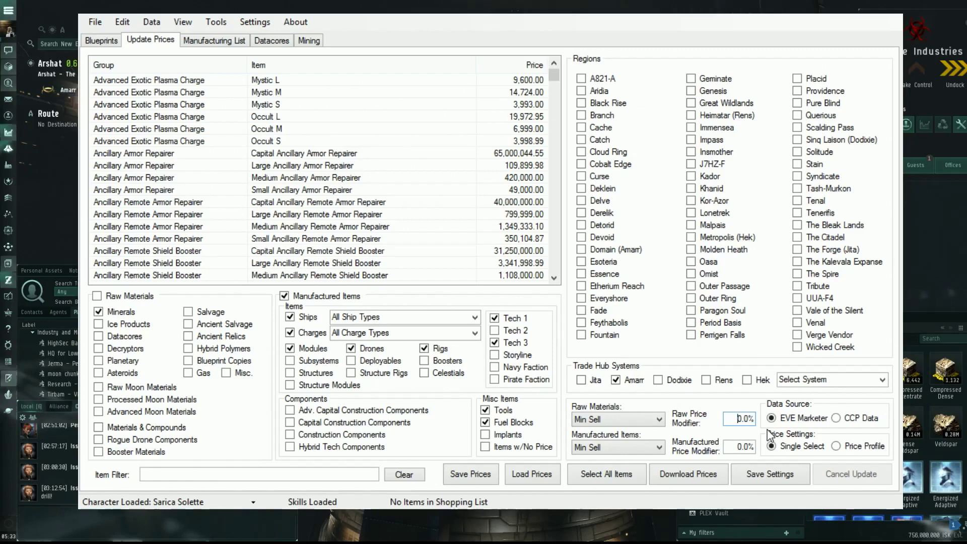
text(1)
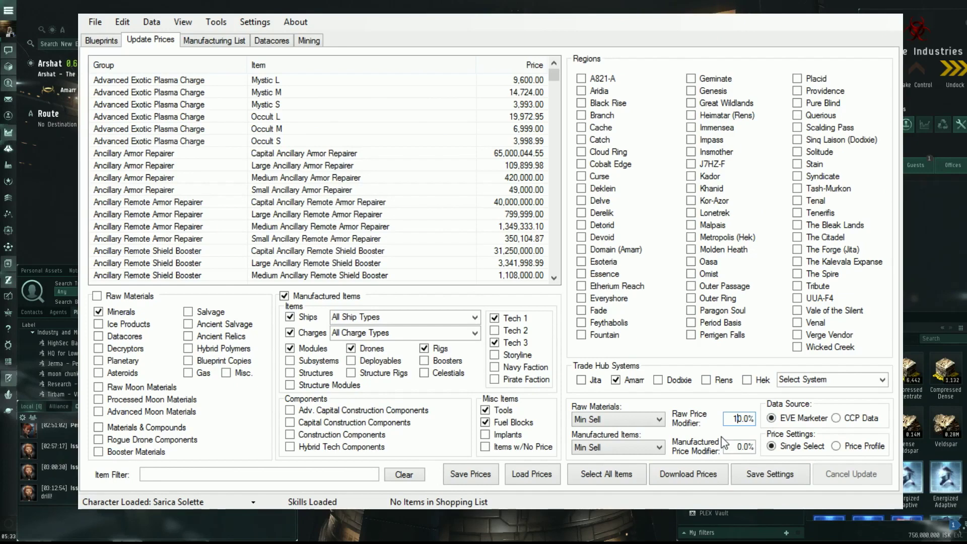
click(736, 418)
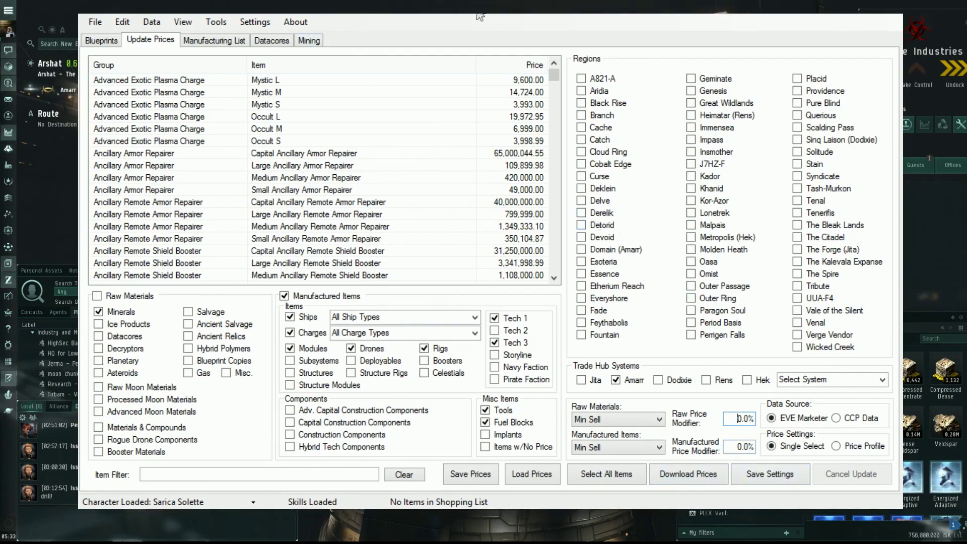
Limit the manufacturing list to owned Tech 1 blueprints, excluding T2 and T3 Invented, Tech 2, Tech 3, Storyline, Navy and Pirate
click(207, 40)
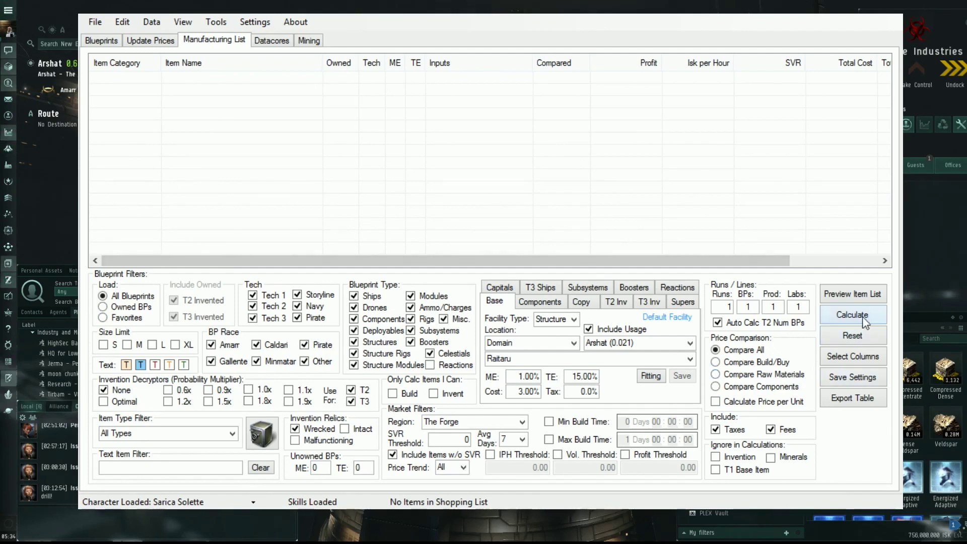
click(122, 308)
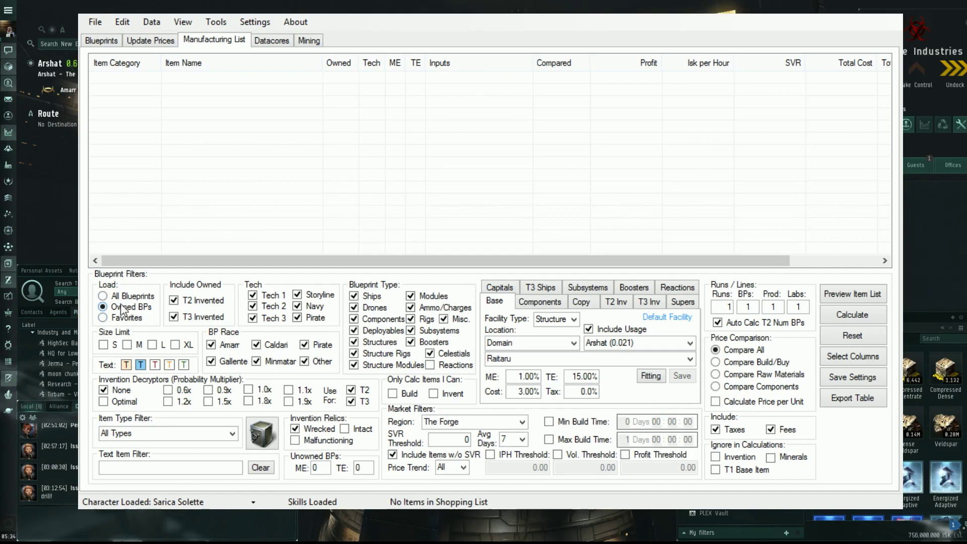
click(173, 317)
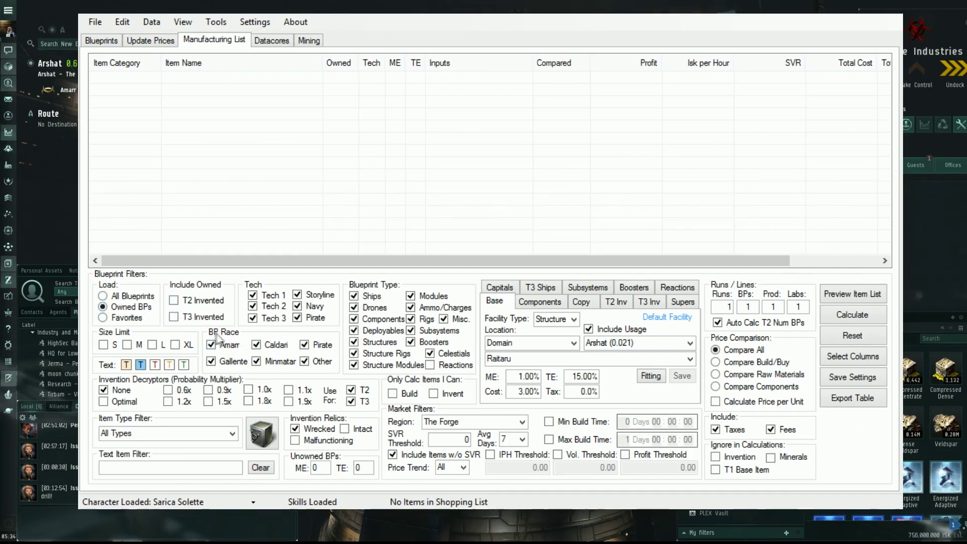
click(253, 306)
click(253, 318)
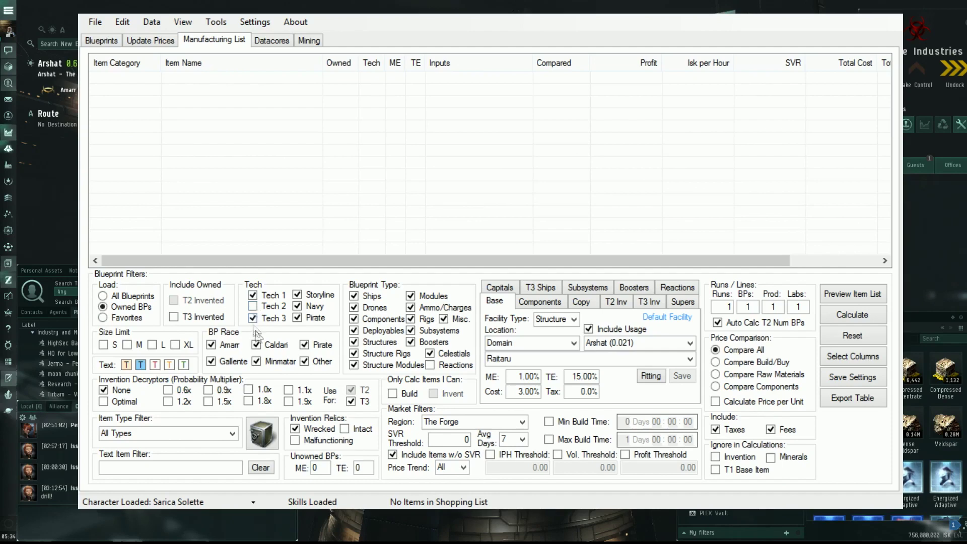
click(297, 318)
click(297, 307)
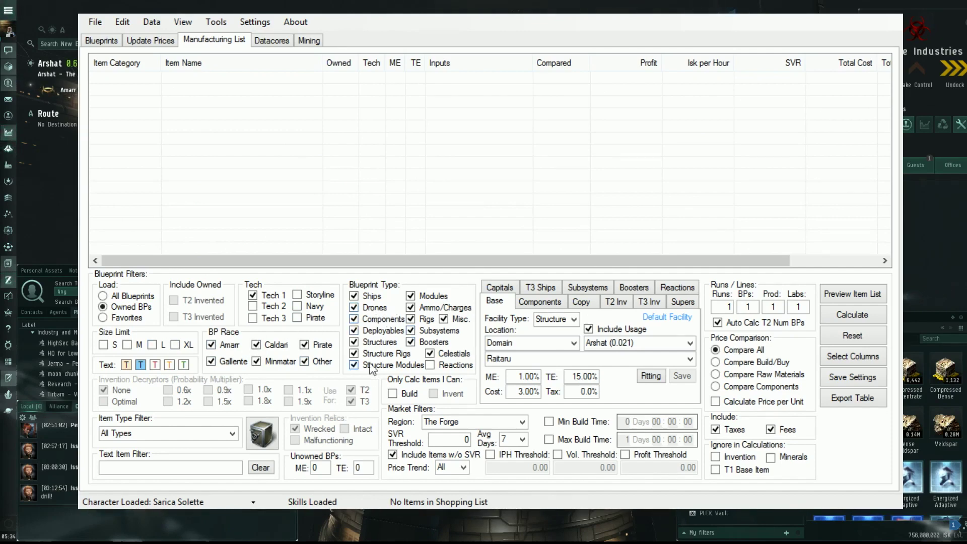
Exclude Structure Modules, Structure Rigs, Structures, Deployables, Components, Subsystems, Boosters and Celestials from the blueprint types
click(354, 363)
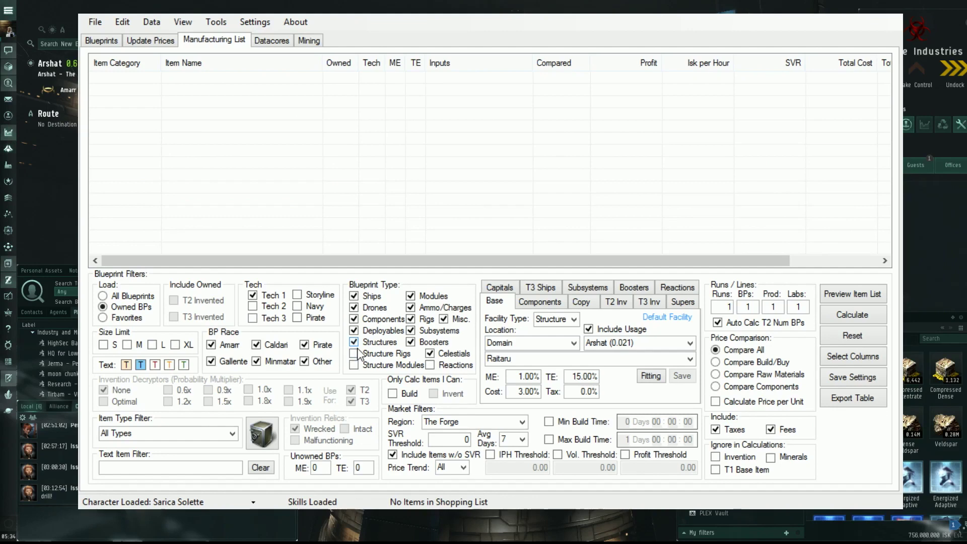
click(364, 341)
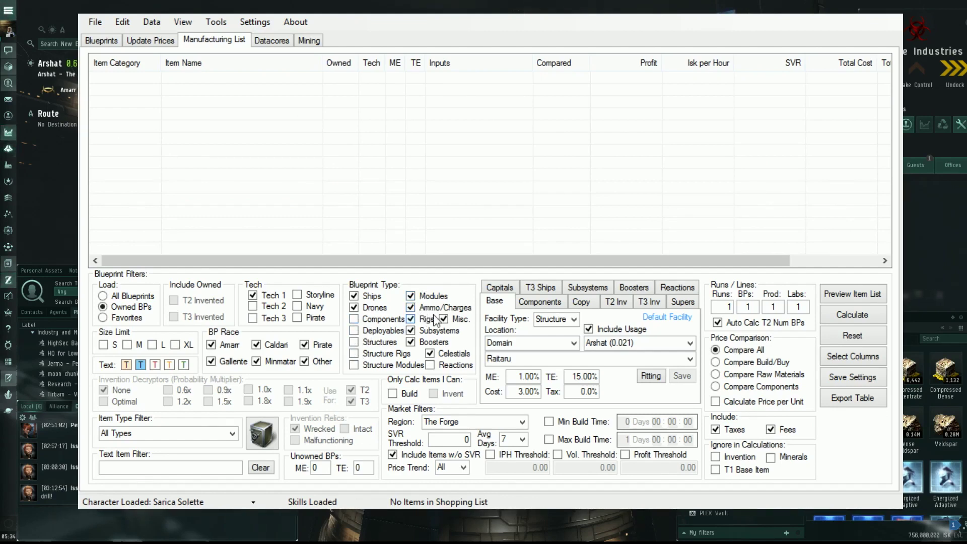
click(411, 331)
click(411, 343)
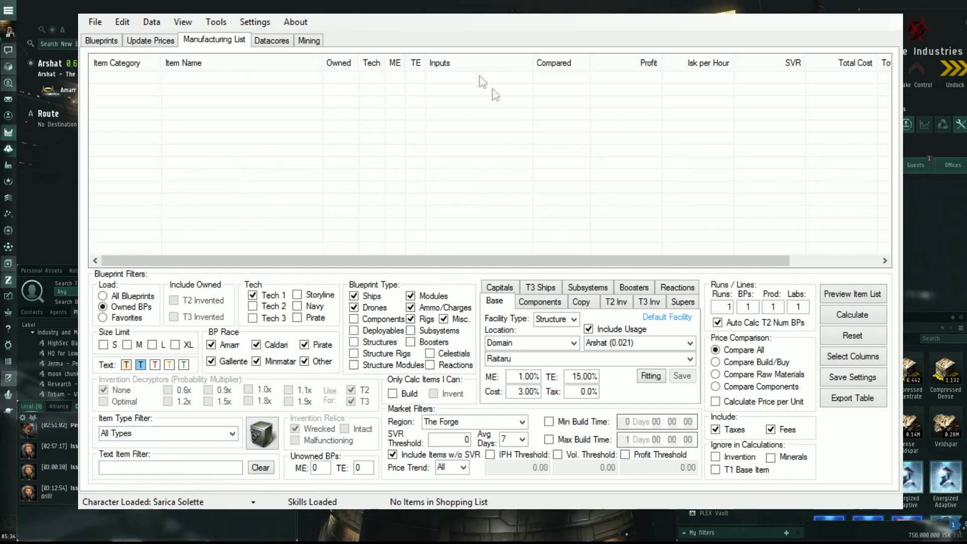
click(224, 433)
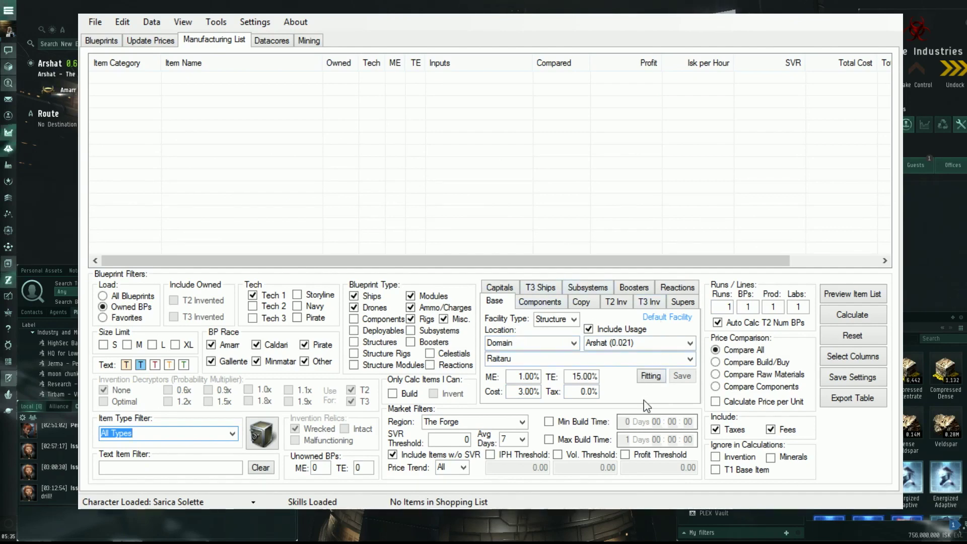
Try Station and POS as the base manufacturing facility type in the Domain region
click(564, 319)
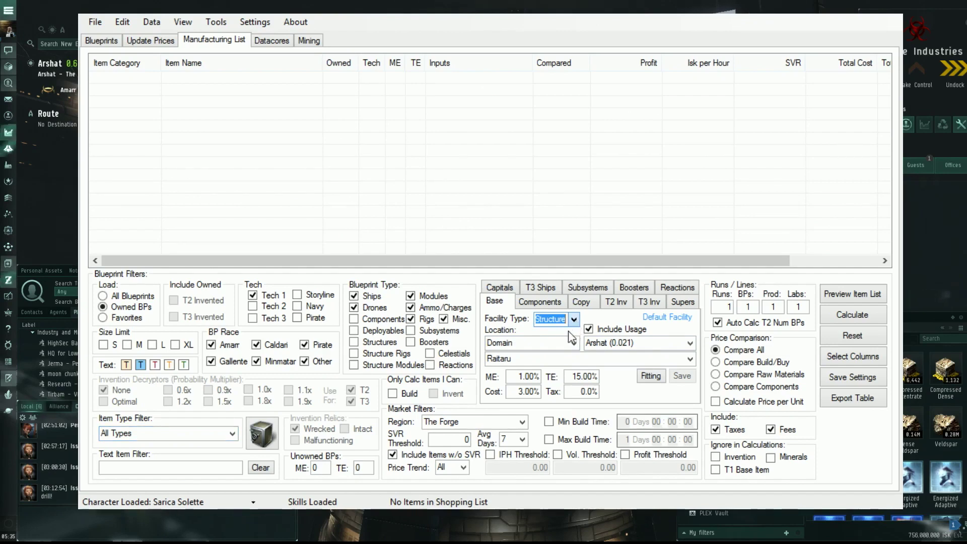
key(Up)
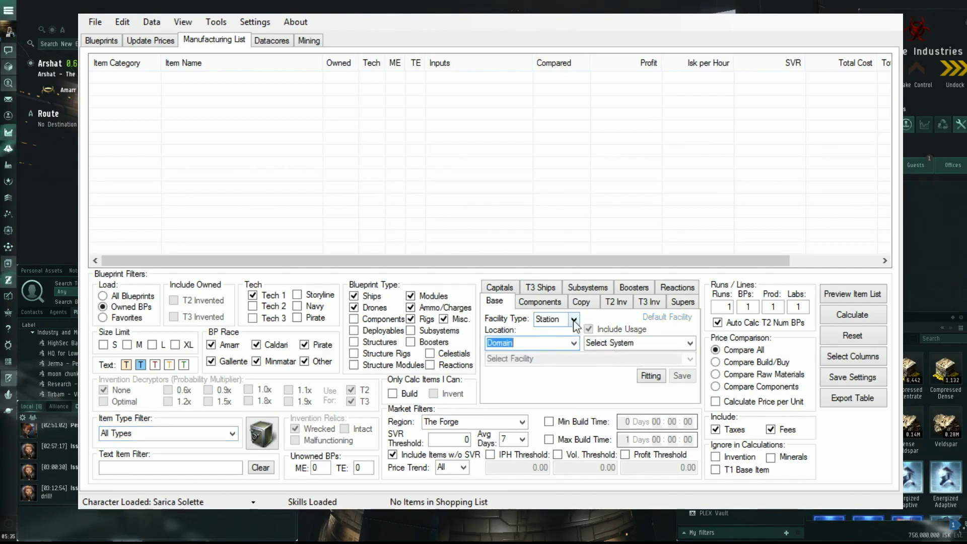
key(Tab)
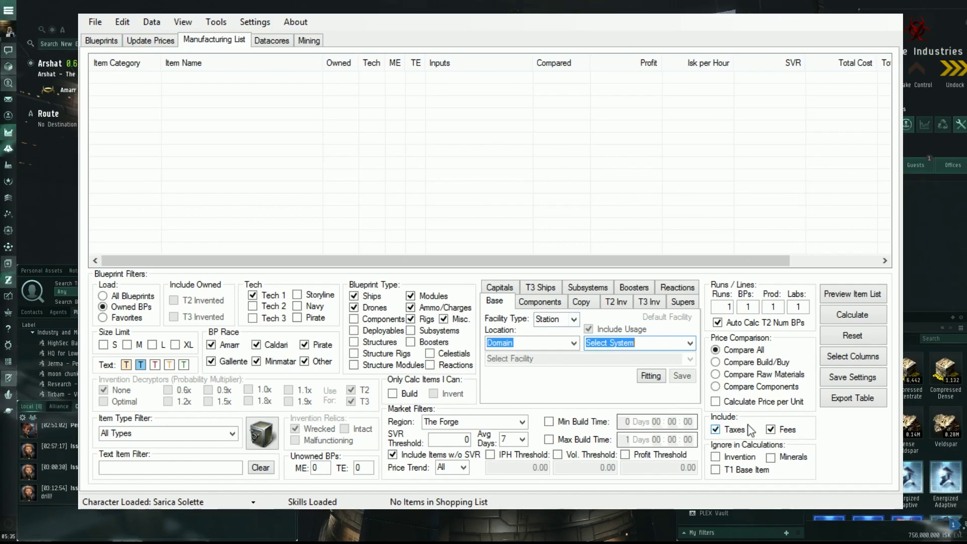
click(572, 347)
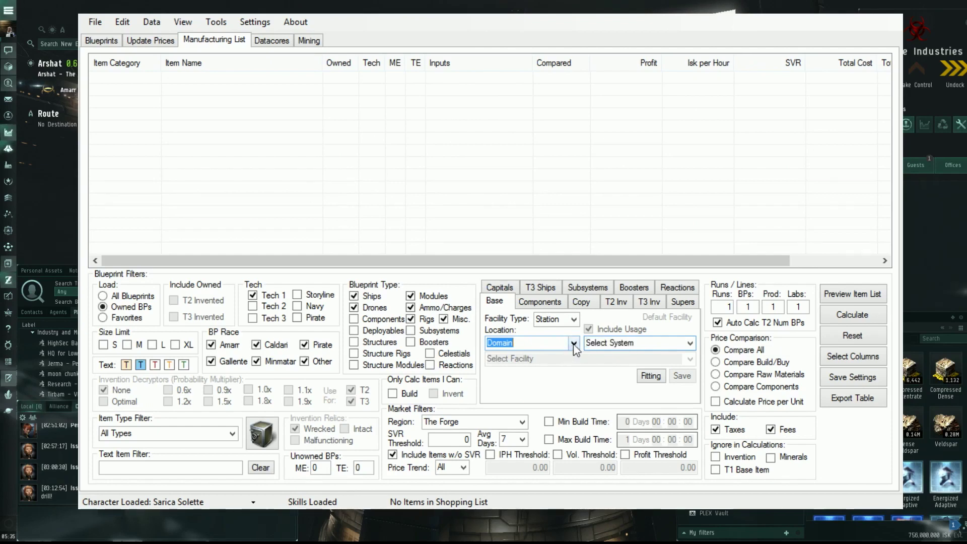
click(638, 344)
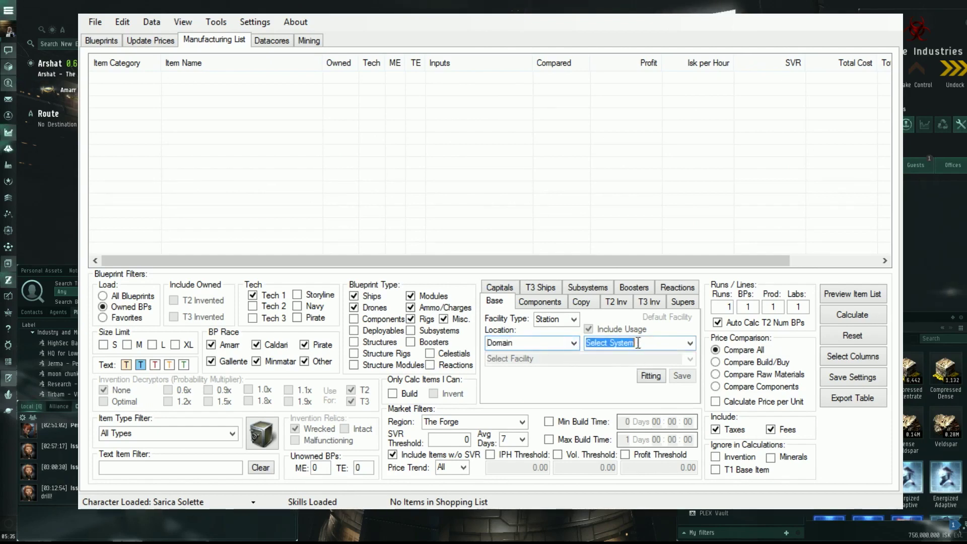
click(576, 323)
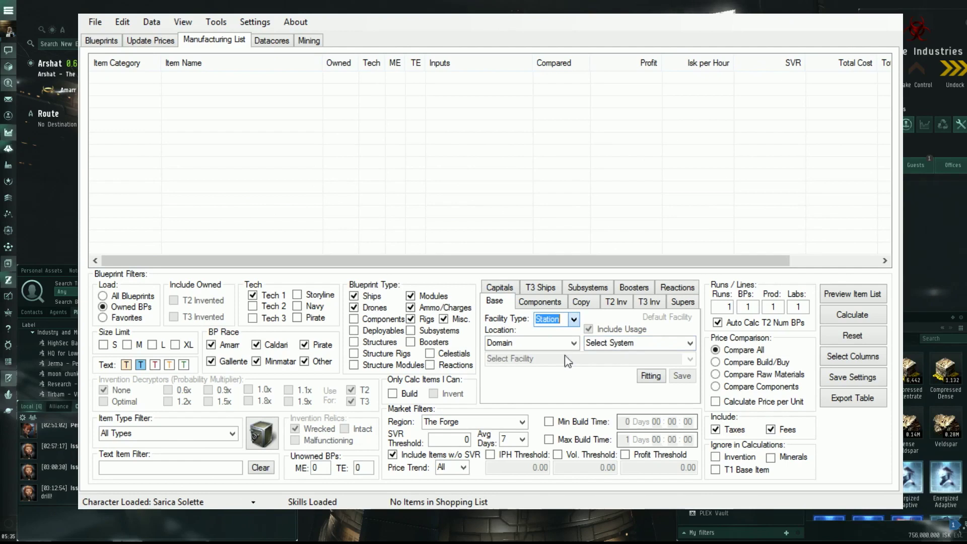
click(562, 336)
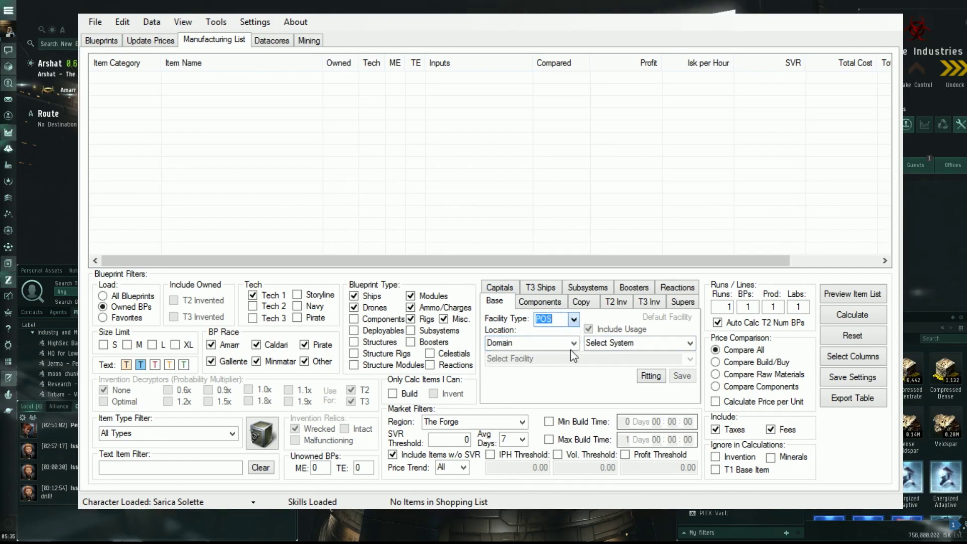
Set the base manufacturing facility to a Raitaru structure in the Arshat system of the Domain region
click(573, 348)
click(689, 343)
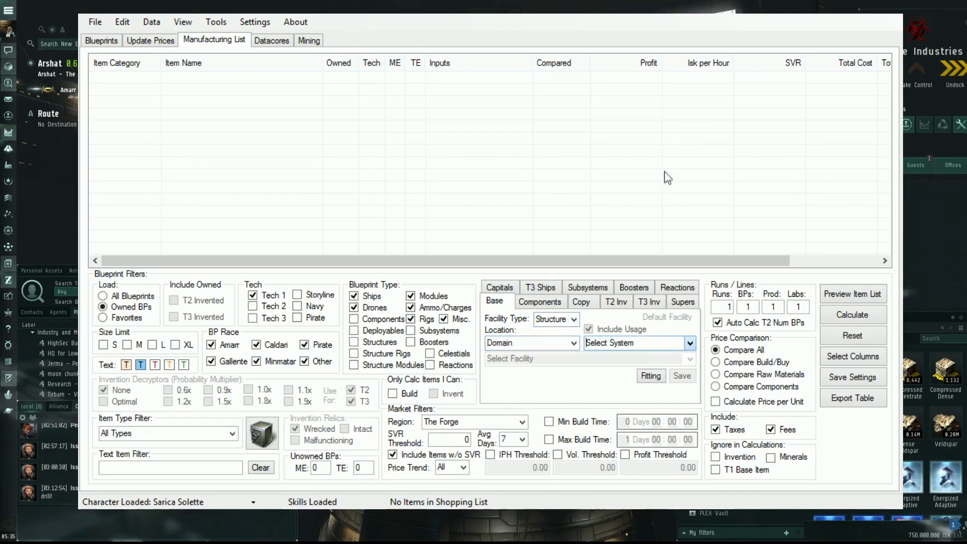
text(Arshat)
key(Tab)
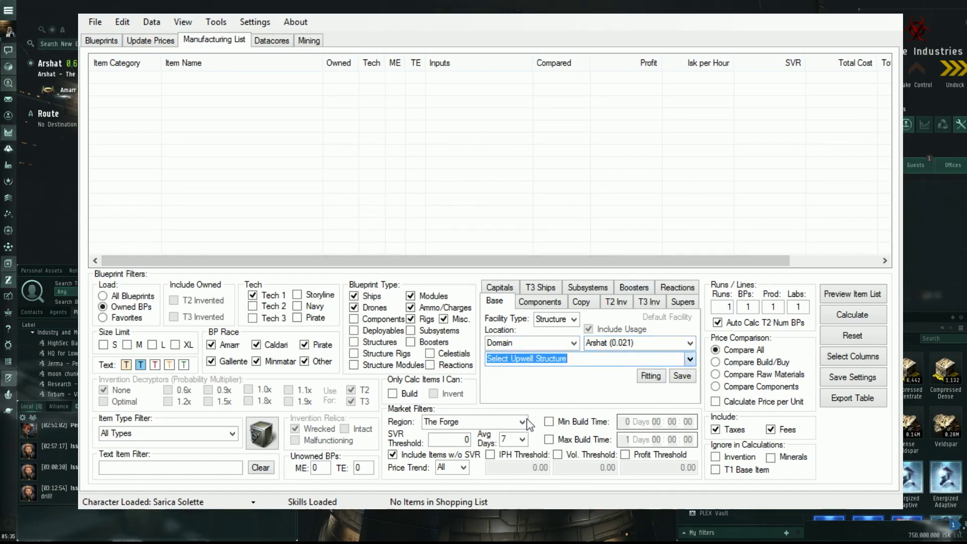
key(Down)
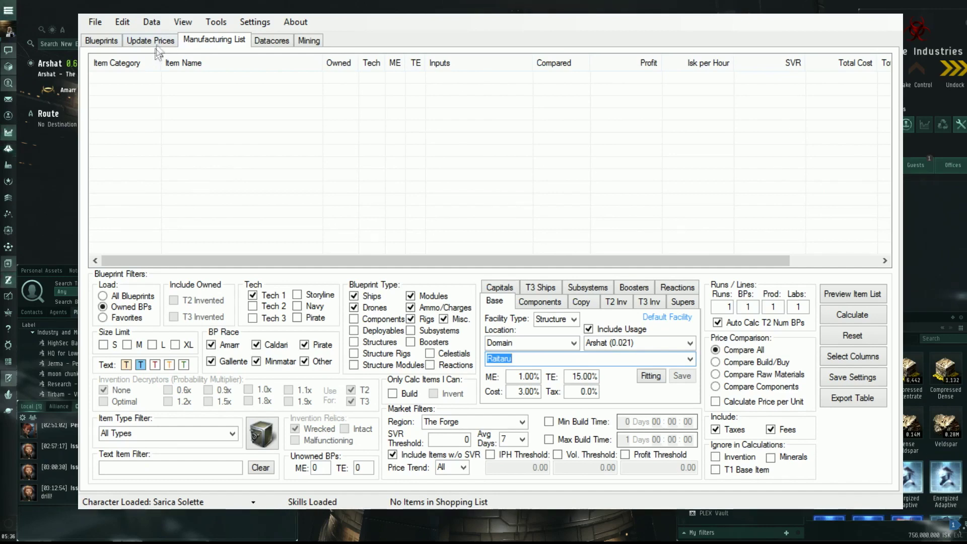
Set the market filter region to Domain, keep the average at 7 days, and calculate the manufacturing list
click(506, 421)
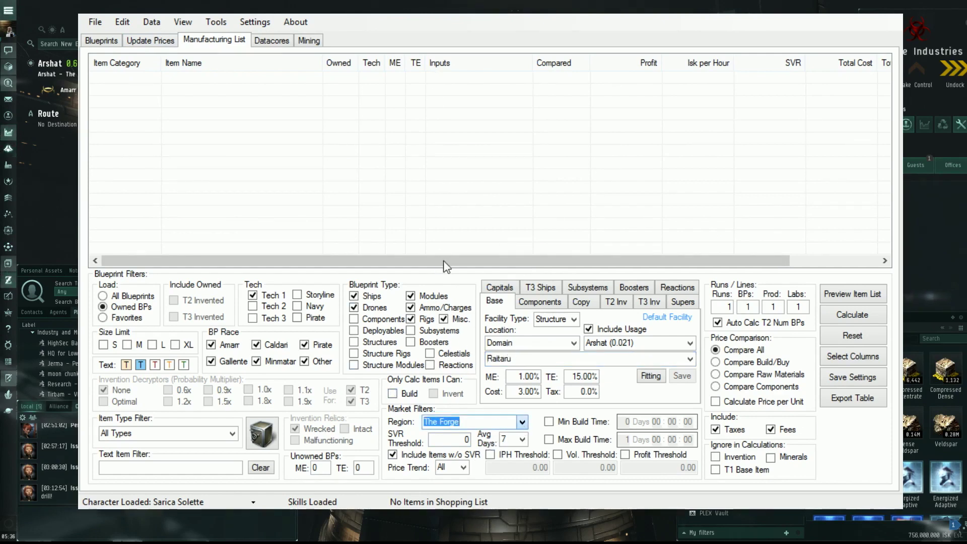
text(Domain)
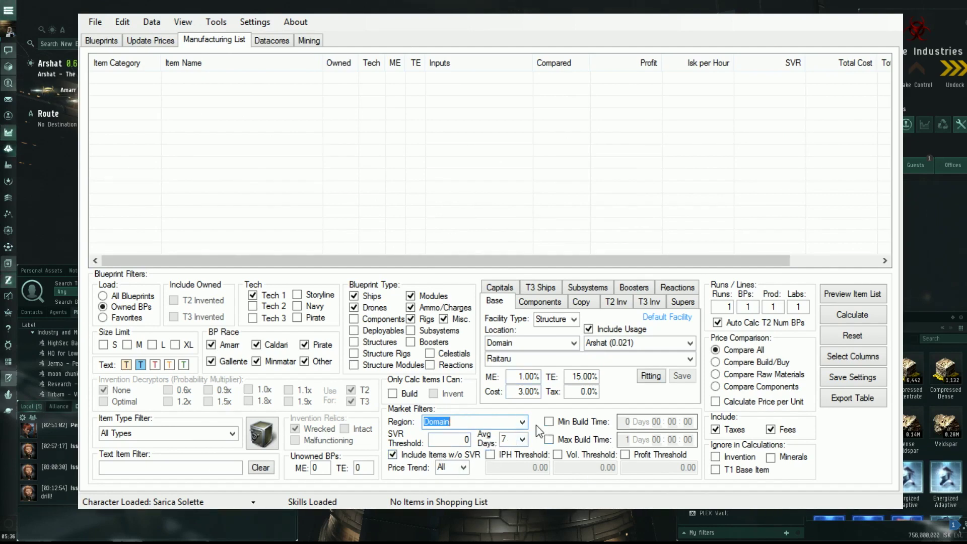
click(517, 439)
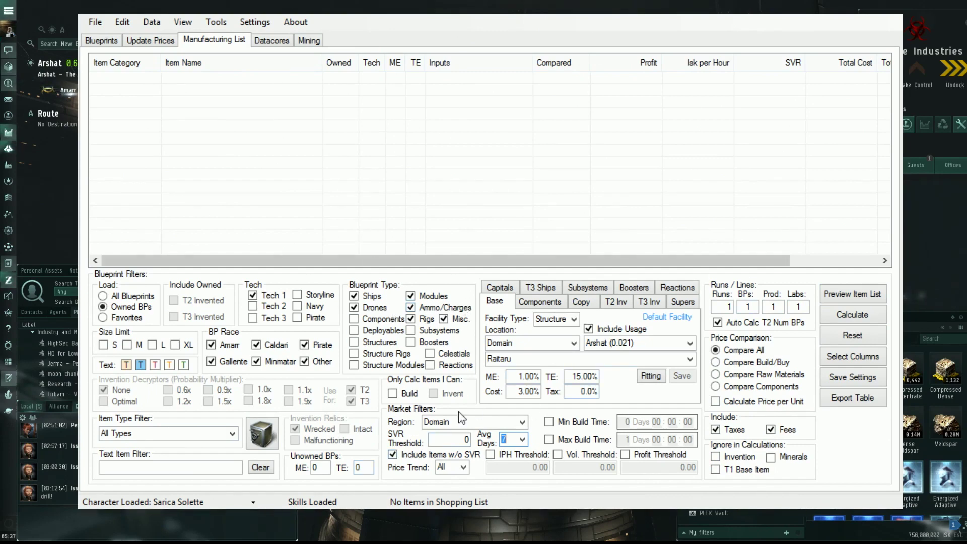
click(861, 315)
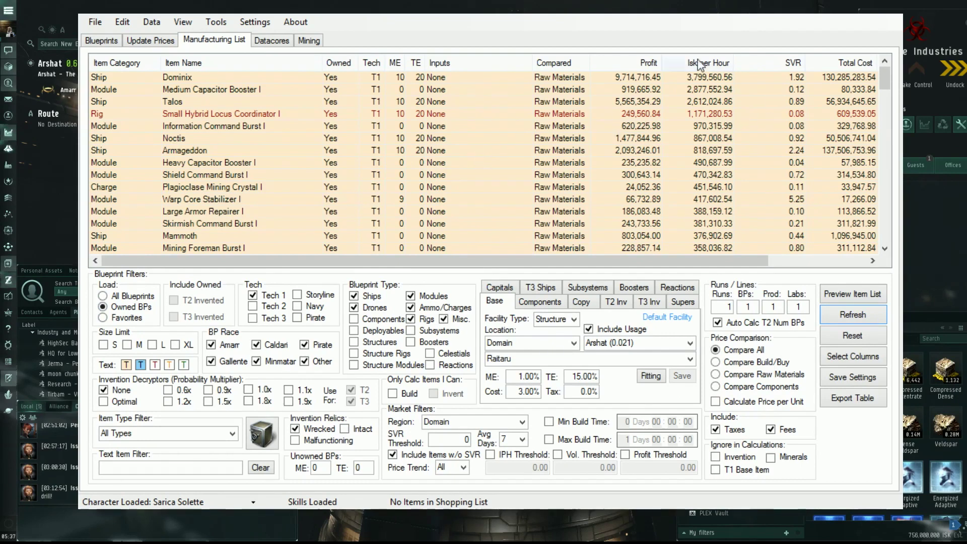
Sort the manufacturing list by profit and inspect the Dominix blueprint's material and cost details
click(625, 63)
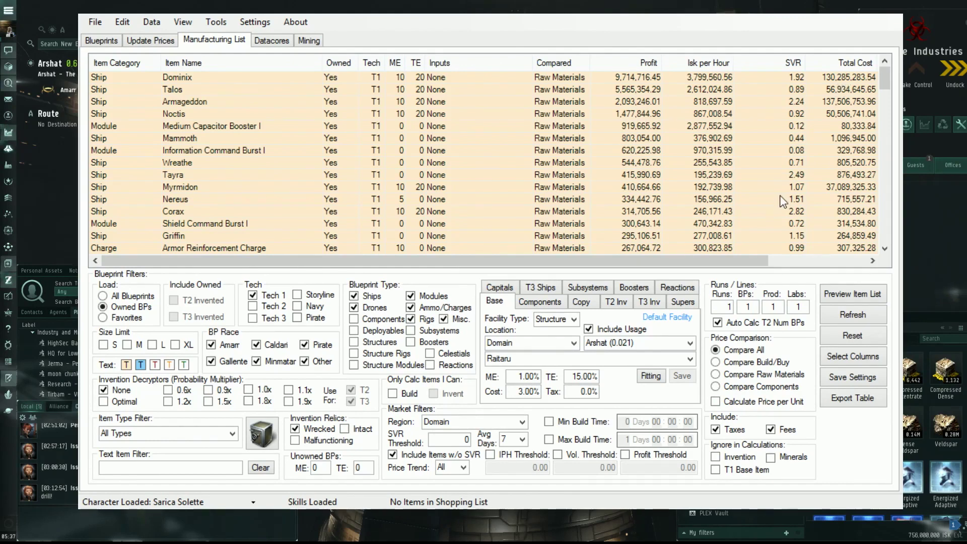
click(845, 76)
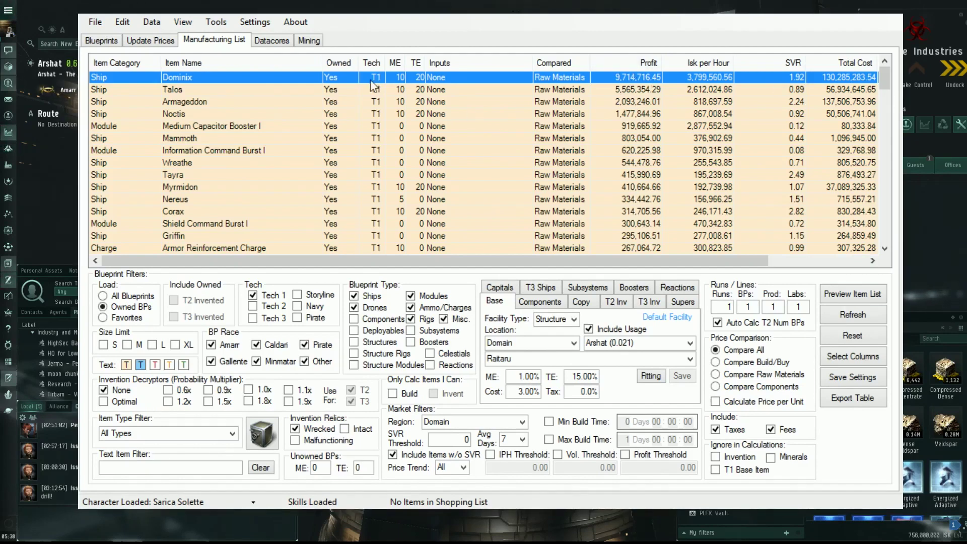
double_click(474, 81)
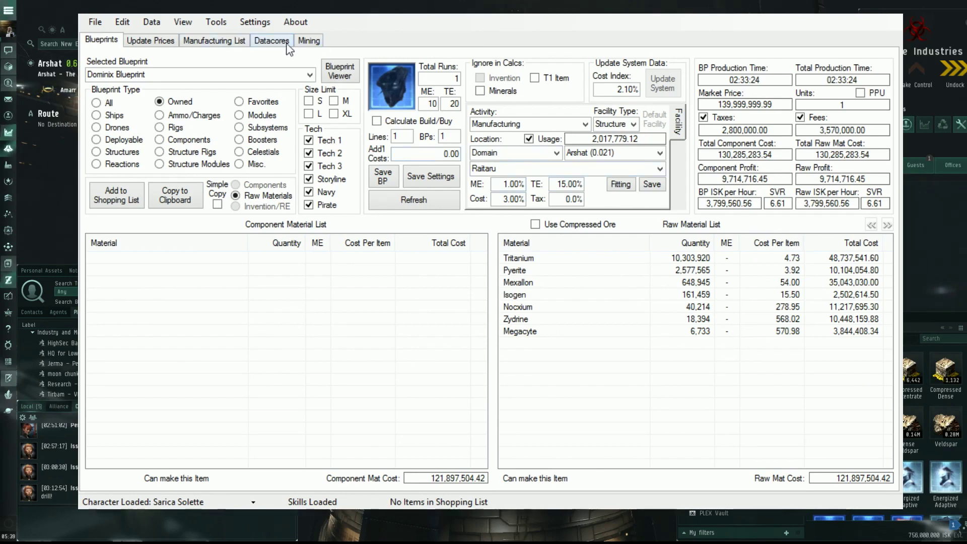
click(224, 41)
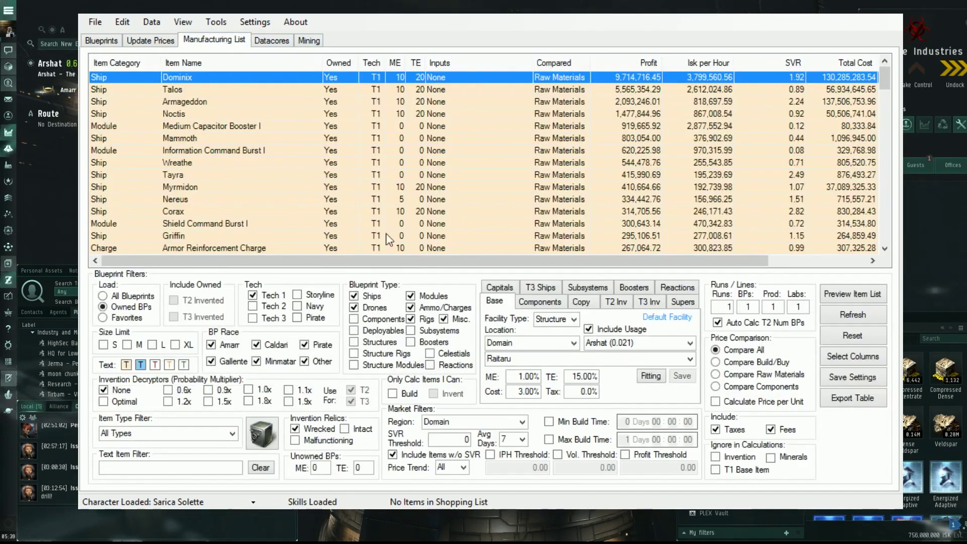
Add the Dominix to the shopping list and open the shopping list to review its materials
click(307, 42)
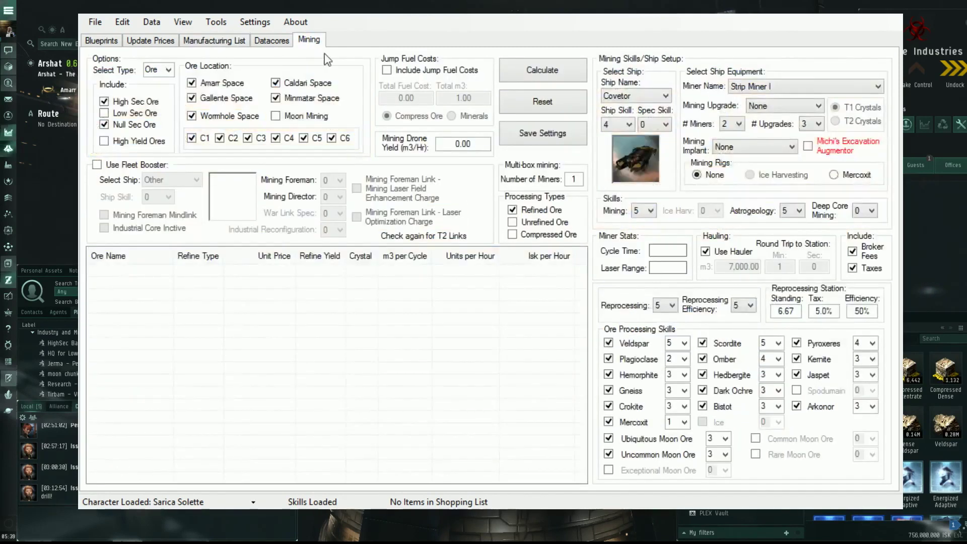
click(213, 41)
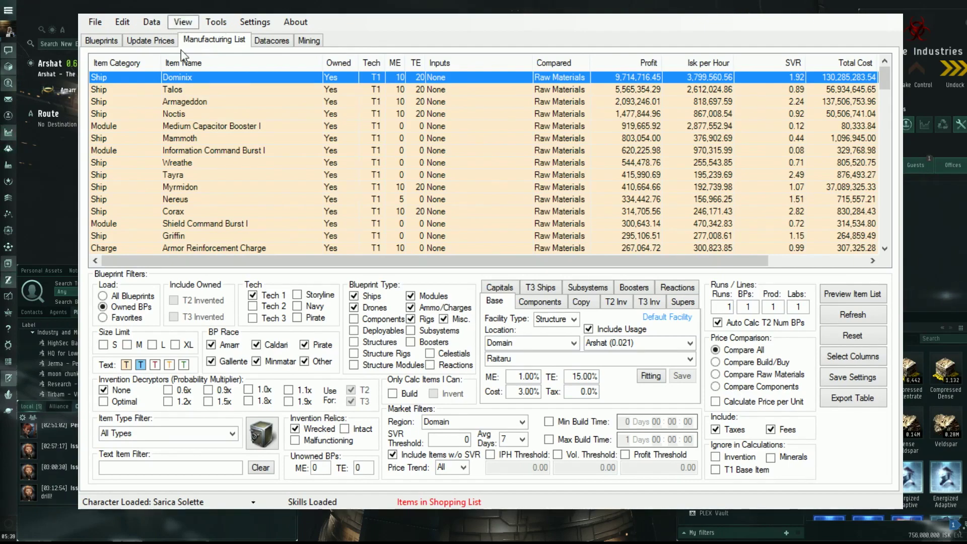
click(438, 502)
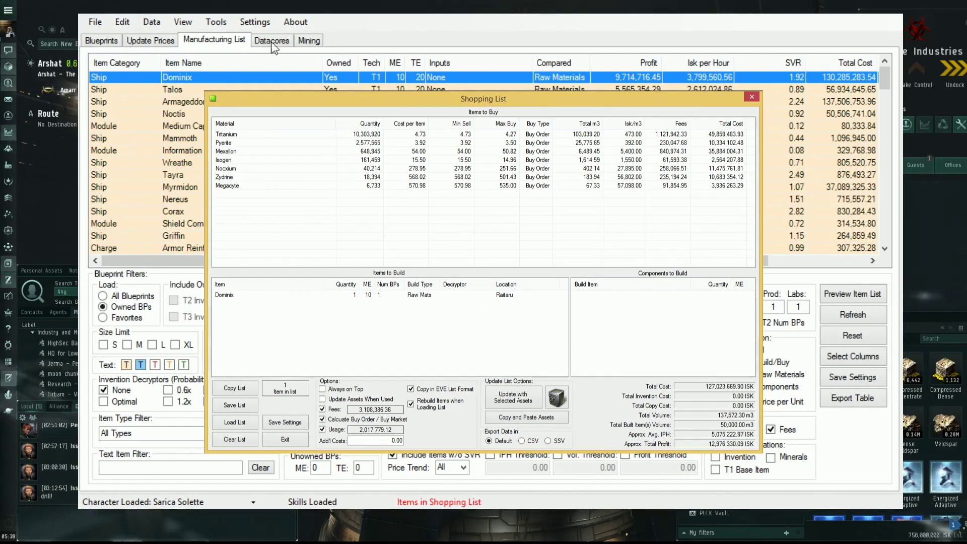
Add the Corax to the shopping list as well, review the combined materials and close the list
click(186, 205)
click(188, 211)
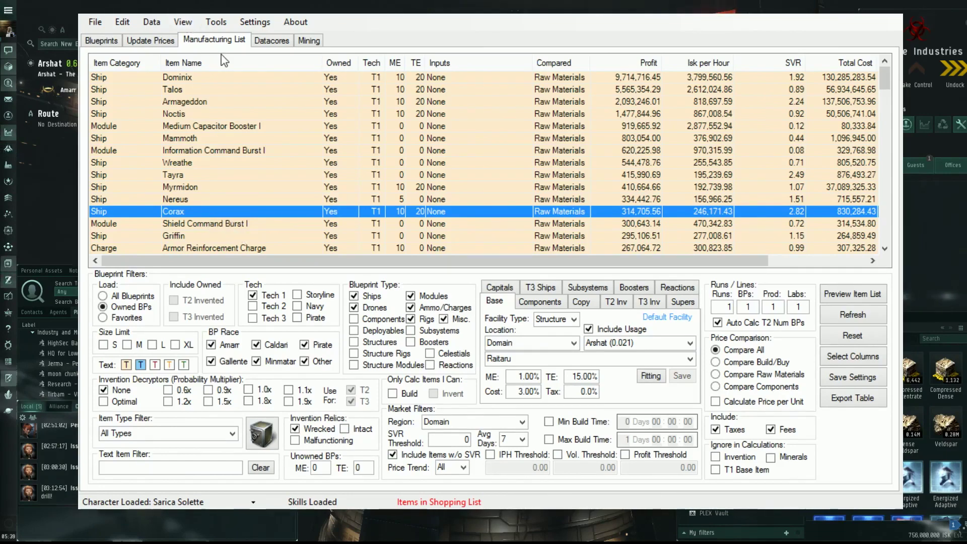
key(ctrl+l)
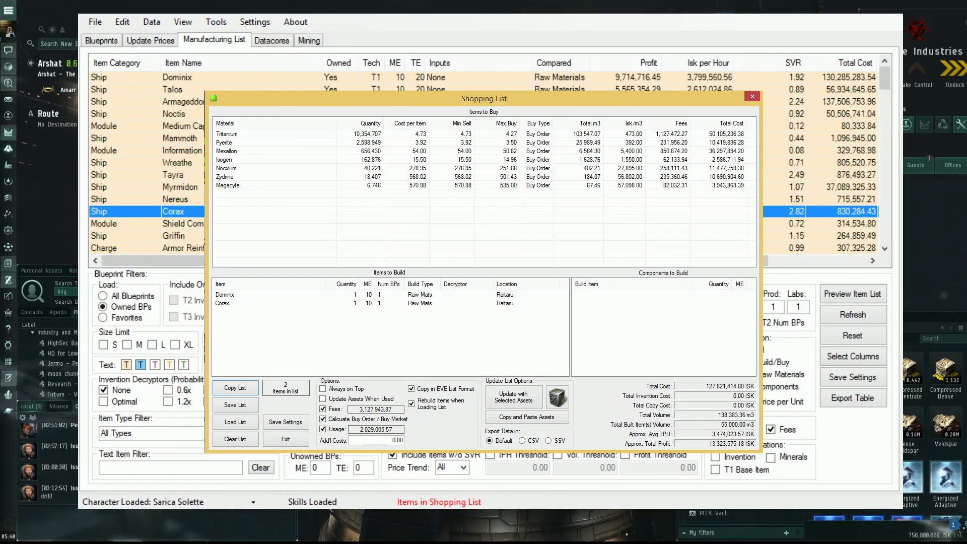
key(Escape)
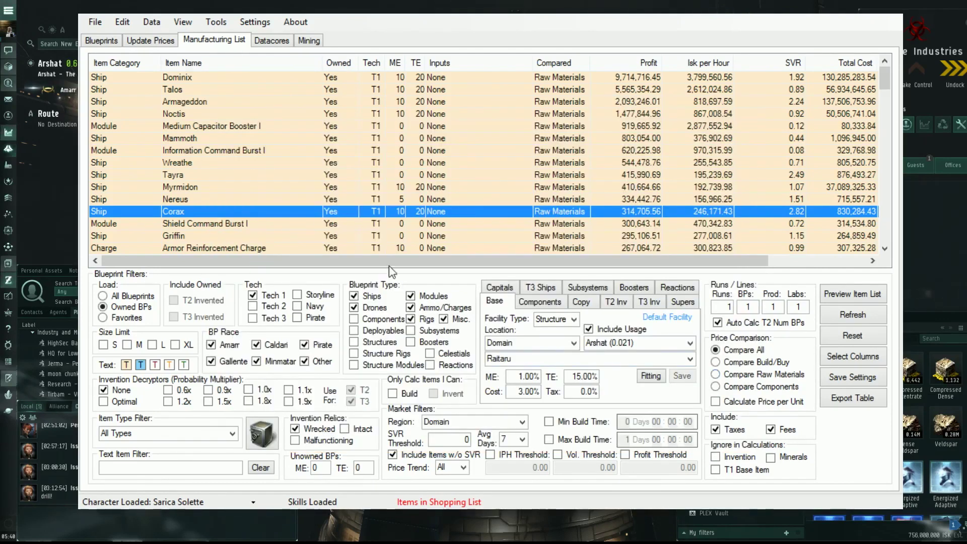
Exclude Null Sec Ore and Wormhole Space from the mining calculation, leaving only High Sec Ore
click(309, 39)
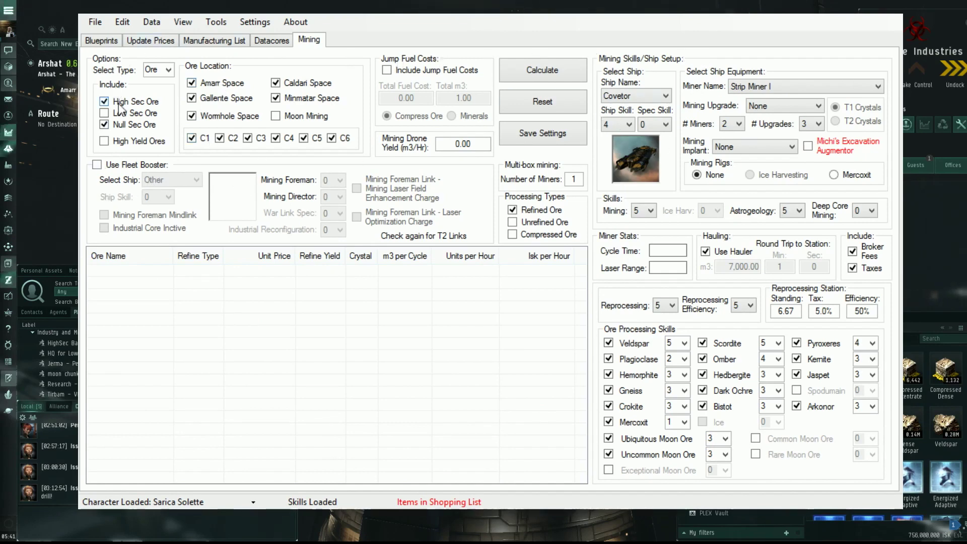
click(104, 125)
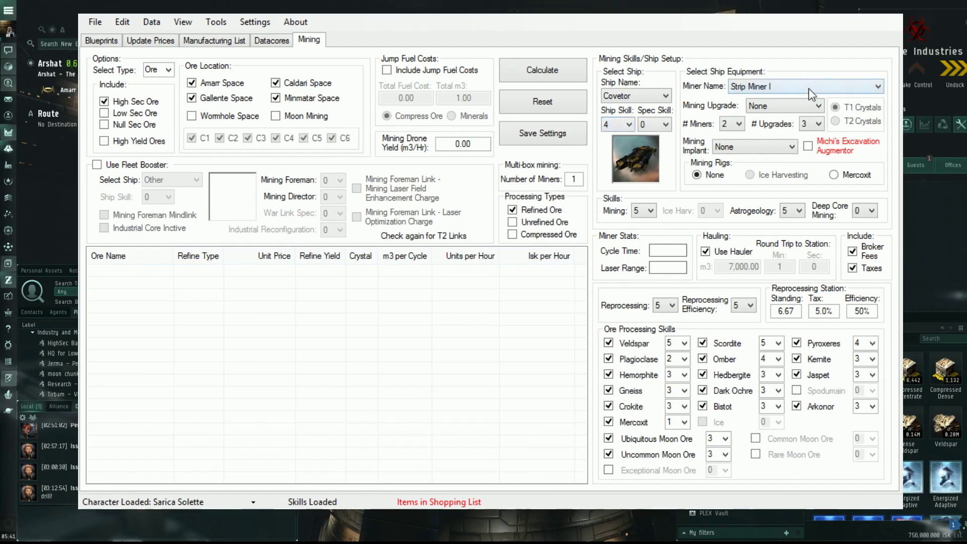
Equip the Covetor with Modulated Strip Miner II, the 9% (T2) mining upgrade and T2 Crystals
scroll(775, 100, down, 1)
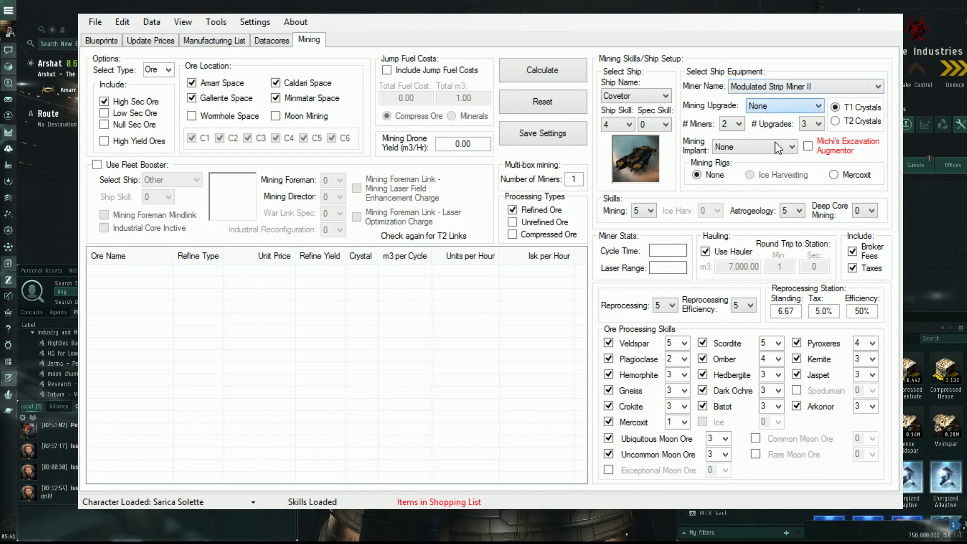
scroll(775, 147, down, 2)
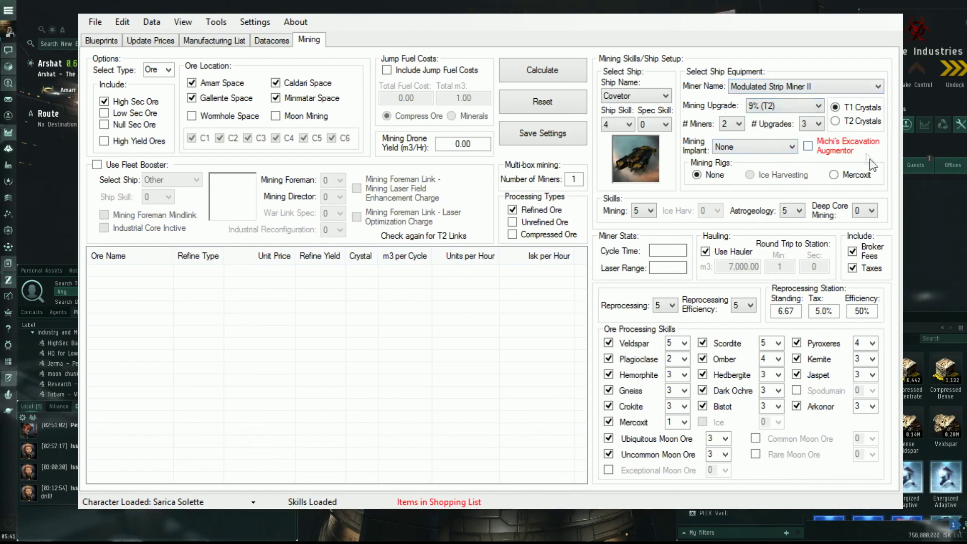
click(842, 122)
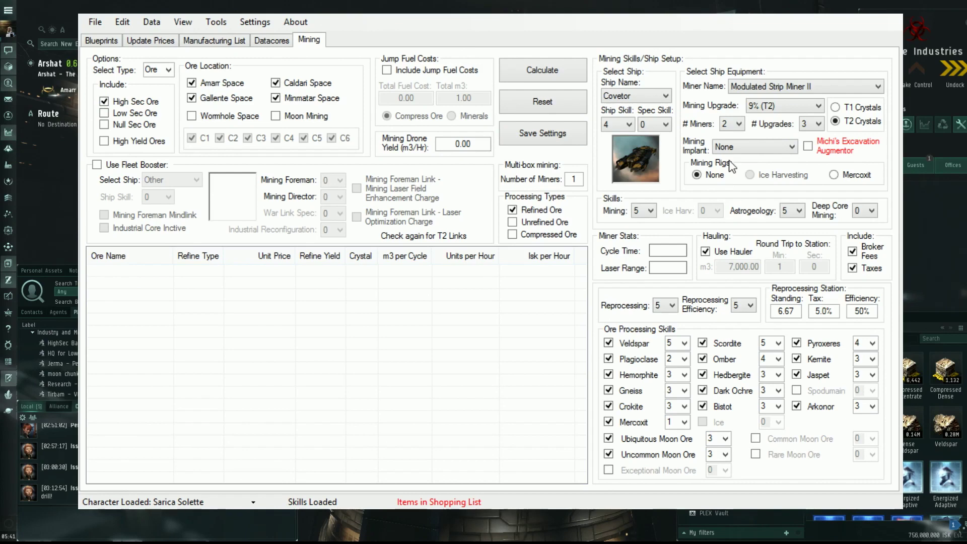
Restrict the ore location to Amarr Space, excluding Gallente, Caldari and Minmatar Space
click(104, 100)
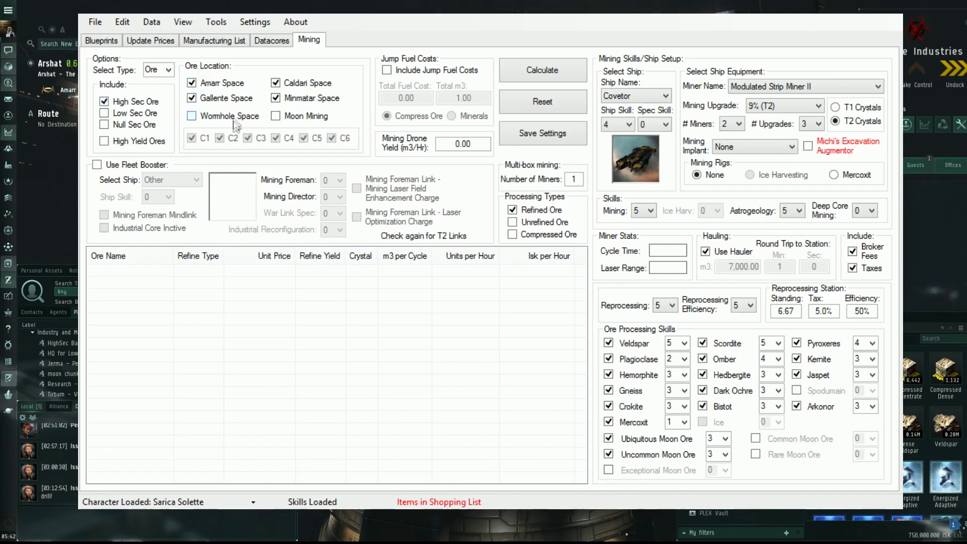
click(218, 101)
click(312, 84)
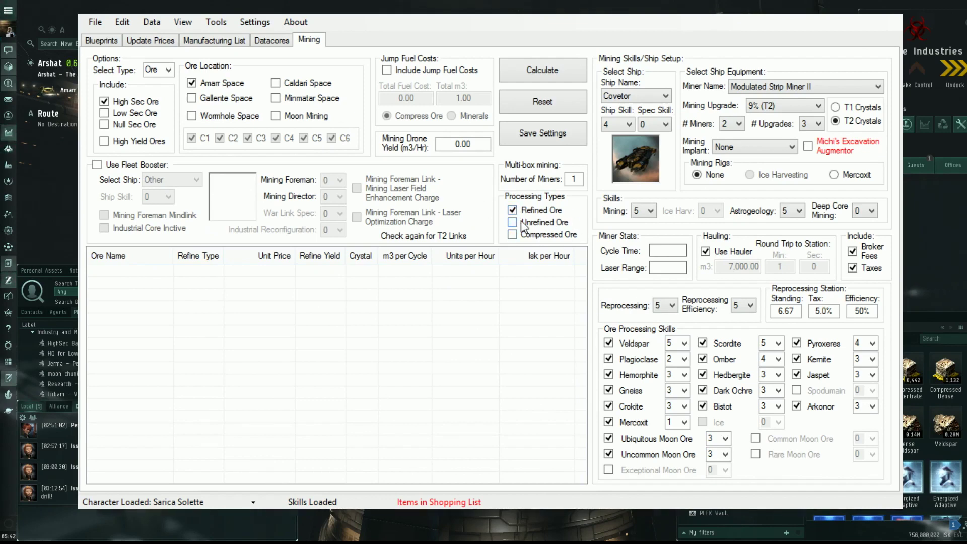
Keep the hauler option enabled and calculate mining income for Refined Ore
click(720, 253)
click(710, 253)
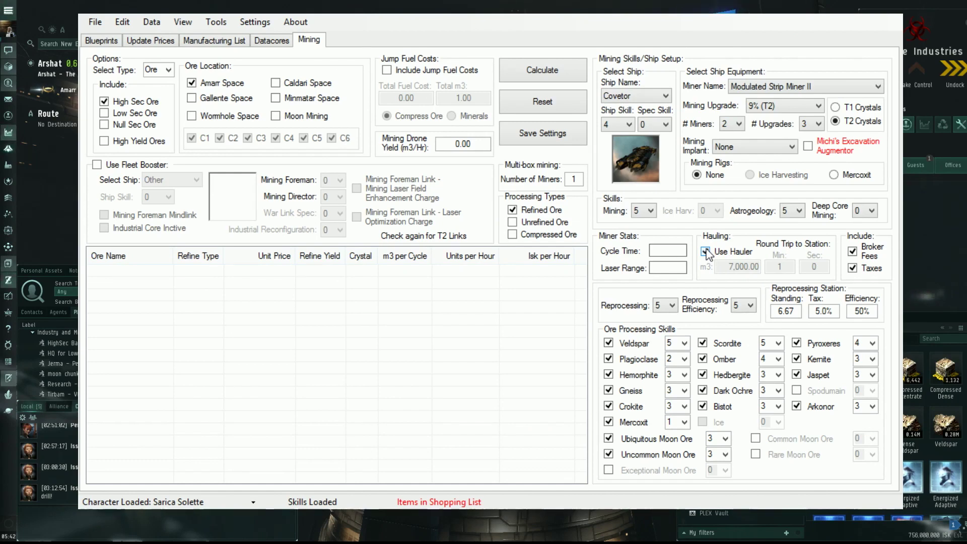
click(537, 71)
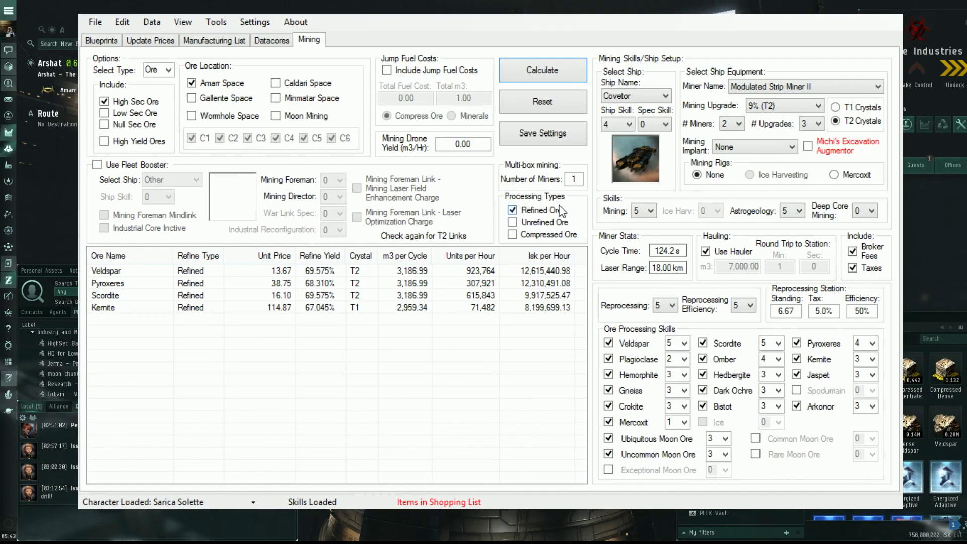
Change the processing type to Compressed Ore only and recalculate the mining income
click(520, 210)
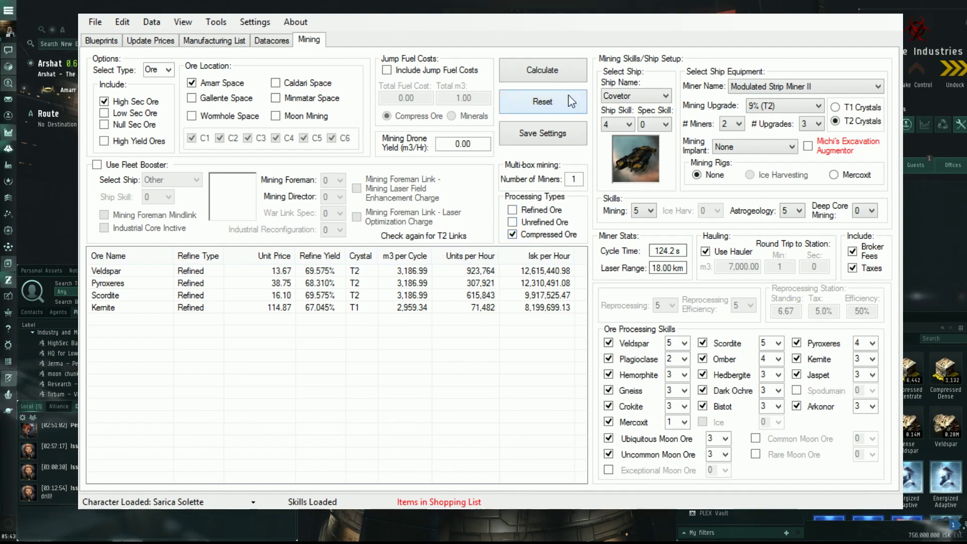
click(556, 84)
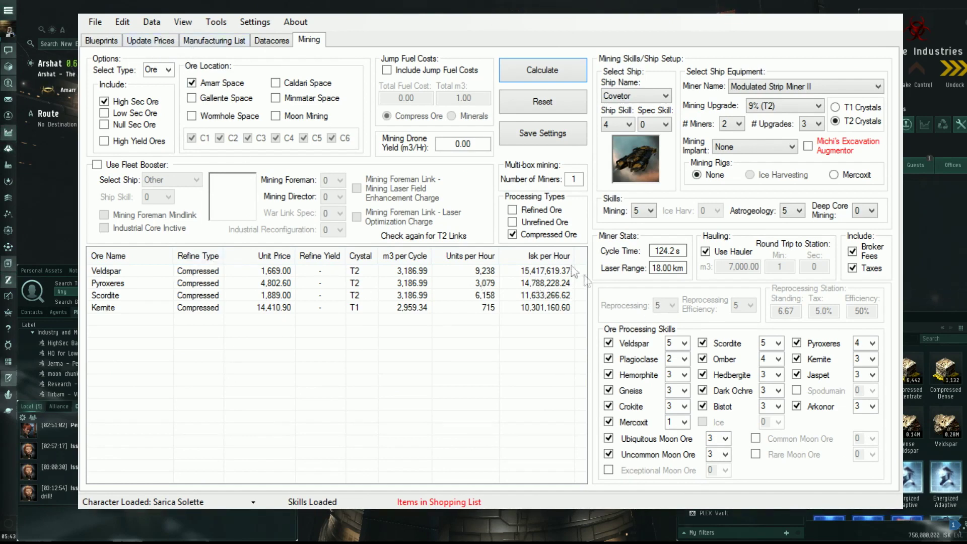
Compare the compressed ore income without and with the hauler, recalculating for each setting
click(705, 252)
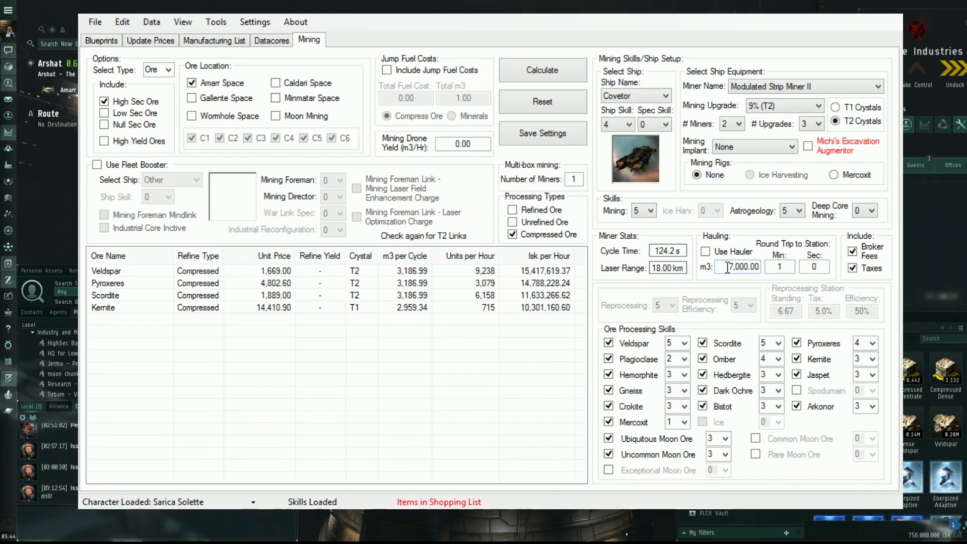
click(780, 268)
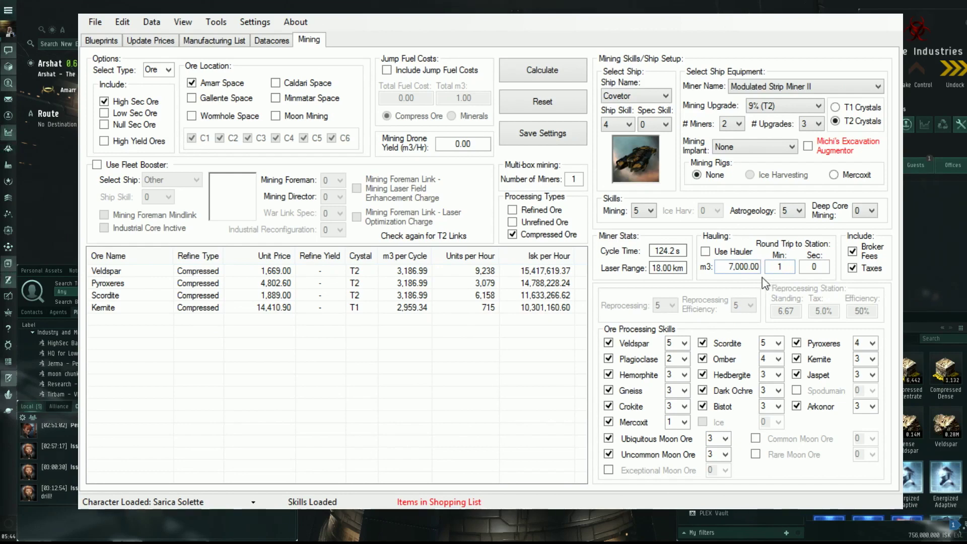
click(547, 68)
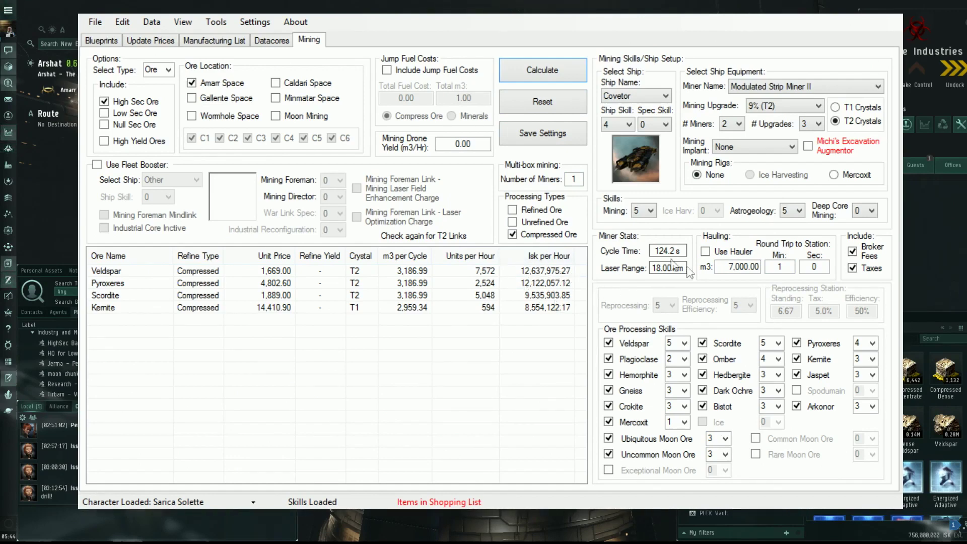
click(733, 255)
click(545, 75)
Enable an Orca fleet booster with Ship Skill, Mining Foreman and Mining Director all at level 5
click(109, 165)
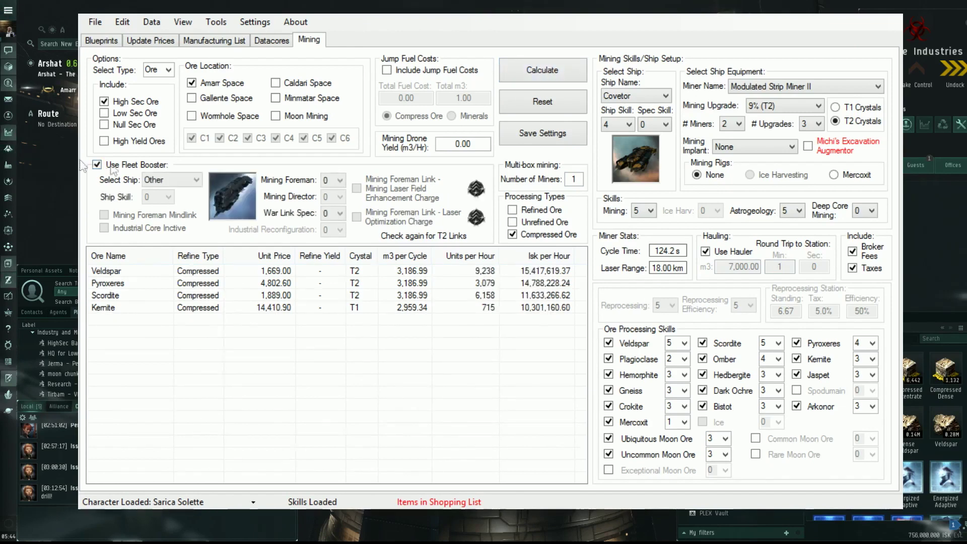
click(192, 180)
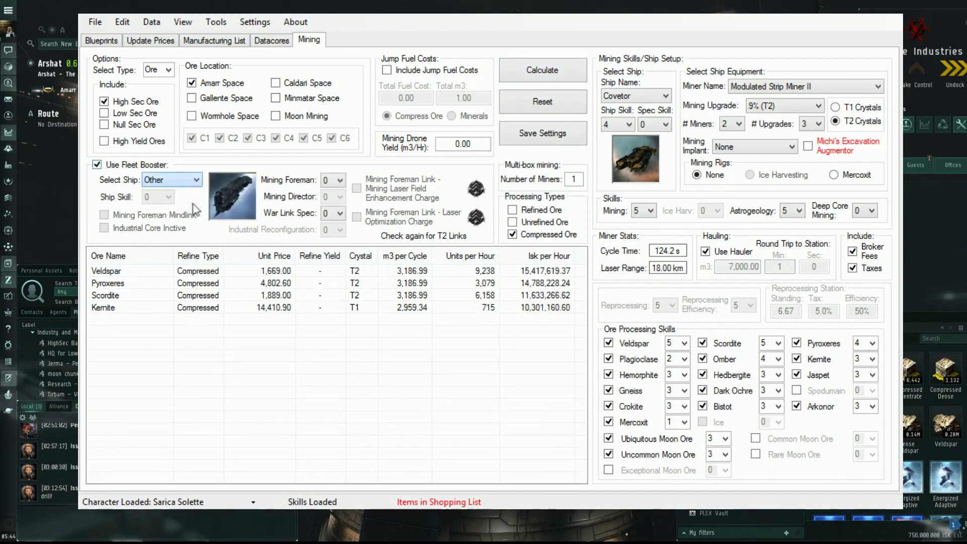
key(Down)
key(Tab)
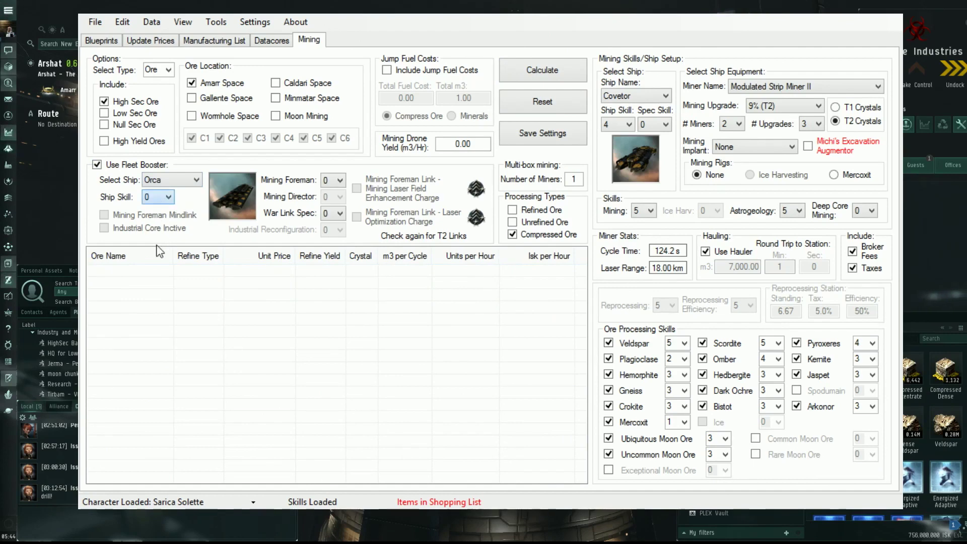
key(5)
key(Tab)
key(5)
key(Tab)
key(5)
key(Tab)
Add the T1 Mining Laser Field Enhancement and Laser Optimization Charge foreman links to the booster and recalculate the mining income
click(370, 190)
click(370, 221)
click(403, 222)
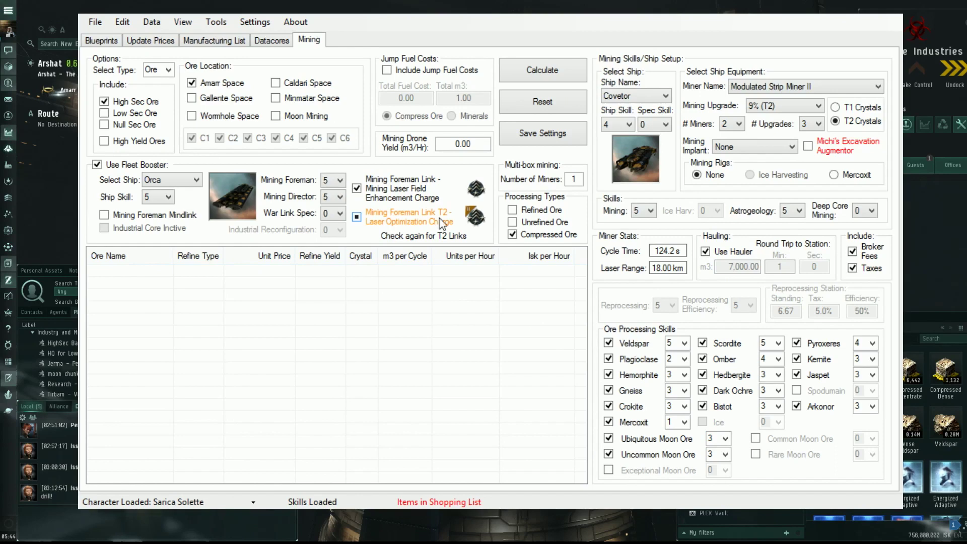
click(379, 218)
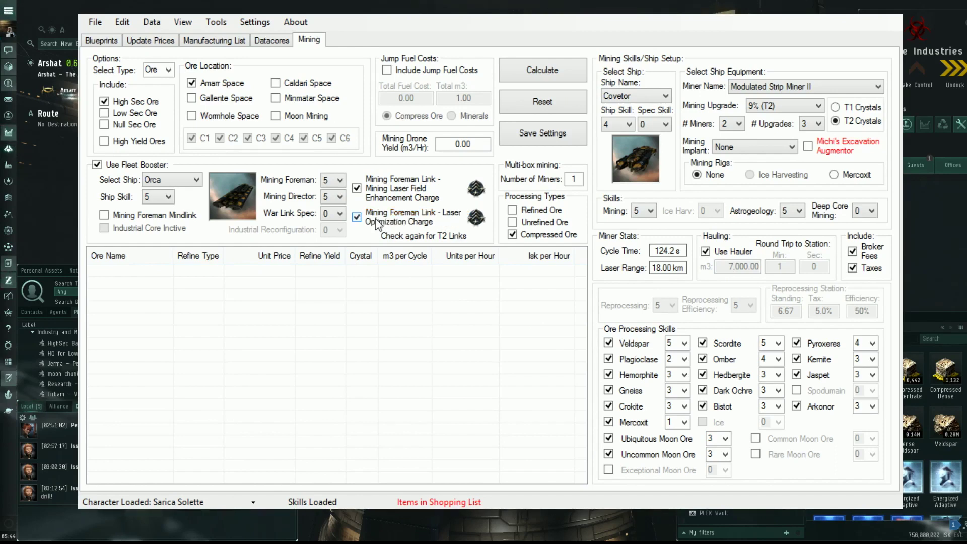
click(550, 71)
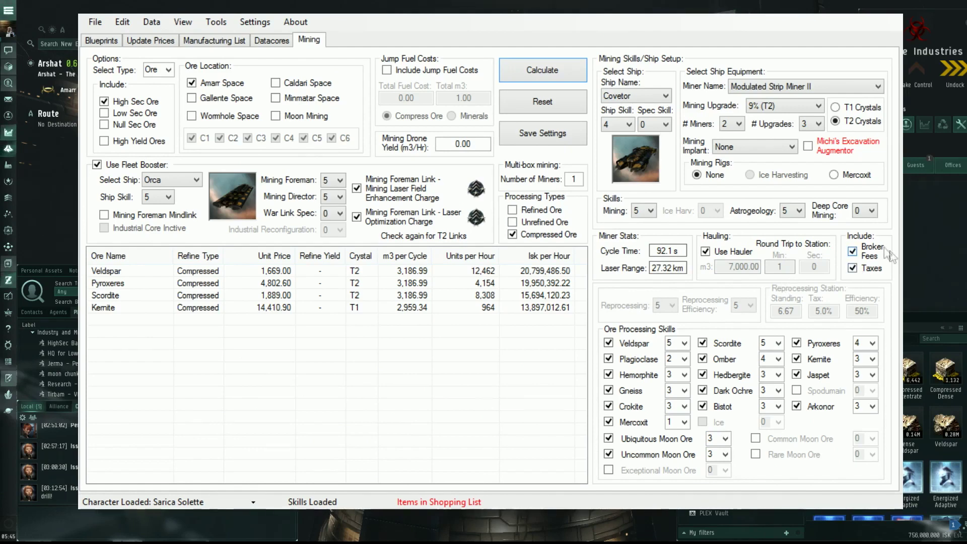
Try excluding broker fees and taxes from the mining income, and restore both options
click(853, 251)
click(852, 268)
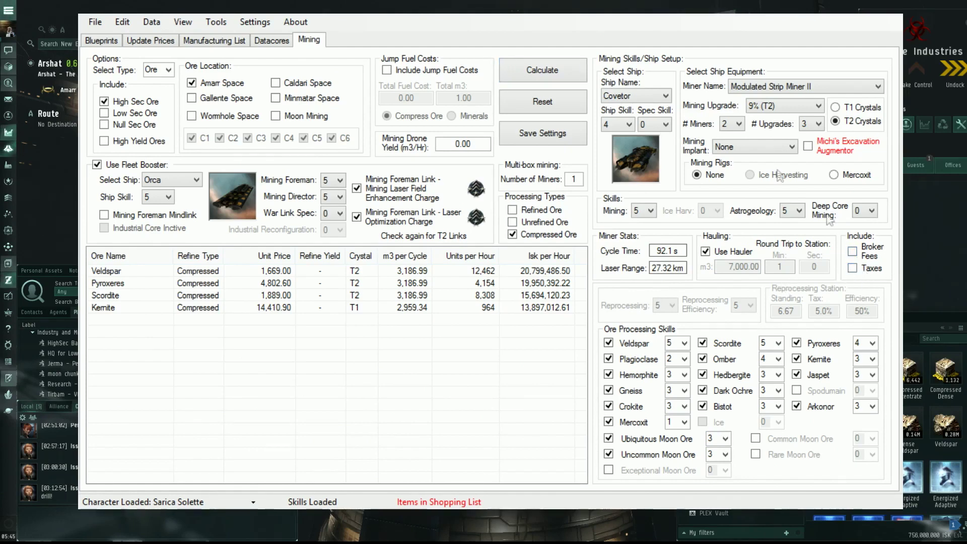
click(857, 254)
click(863, 269)
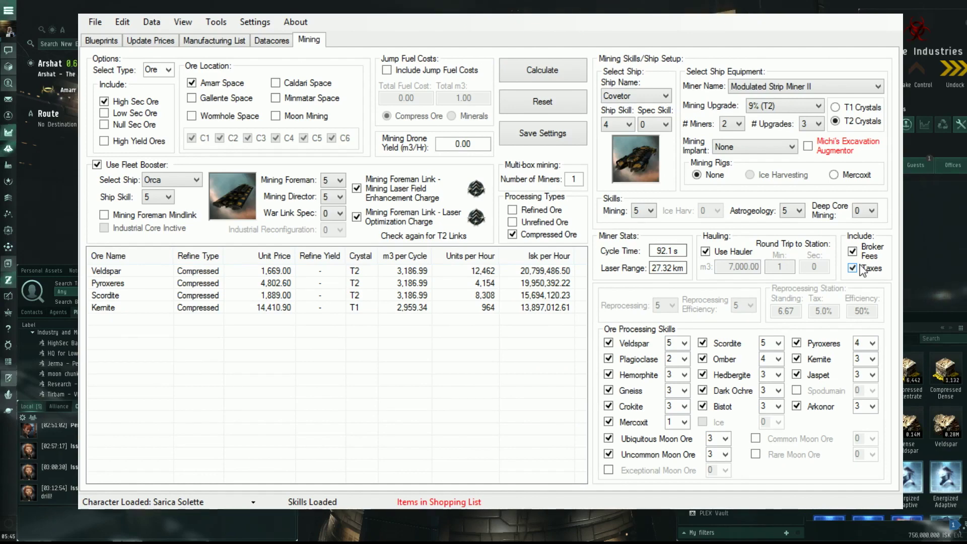
click(852, 252)
click(853, 252)
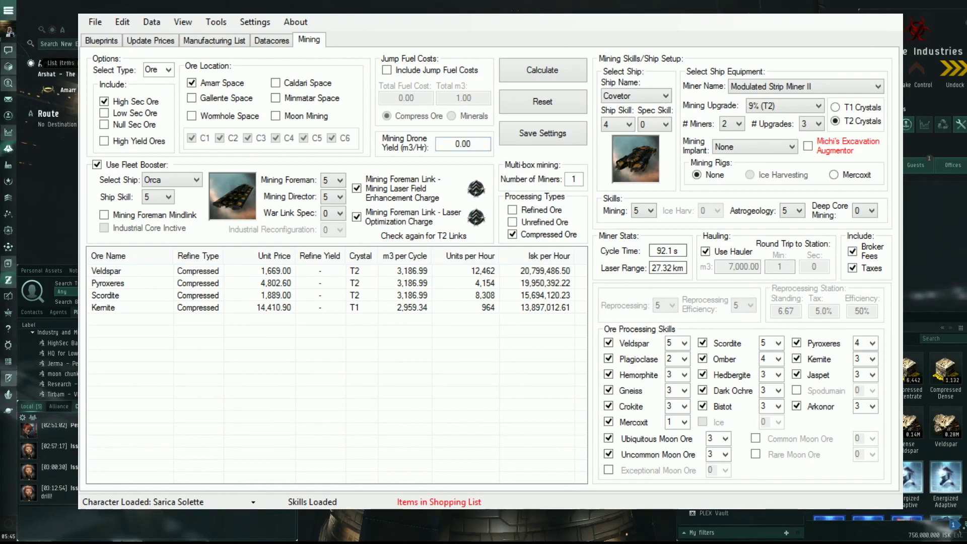